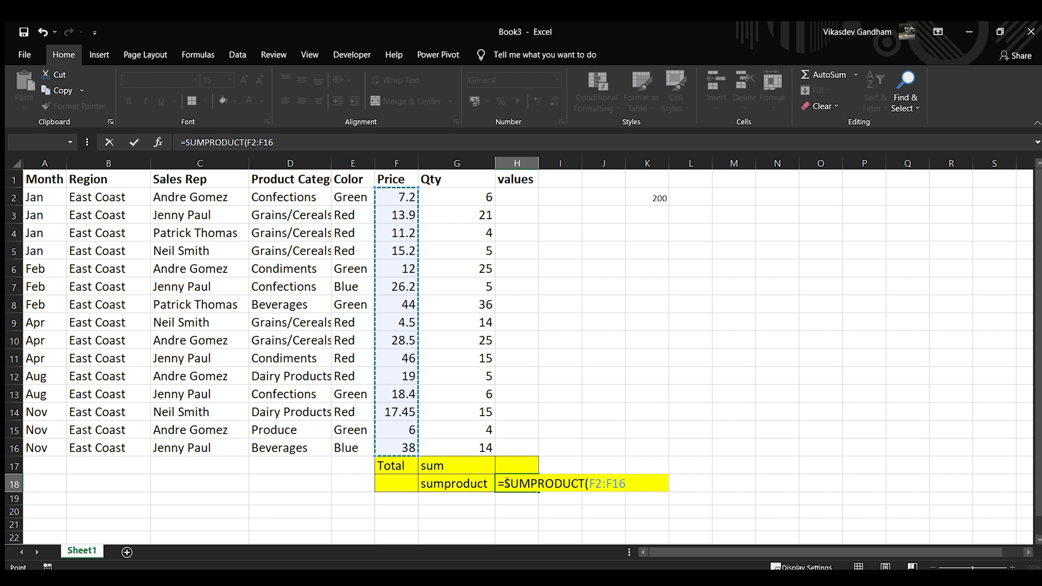
Complete the SUMPRODUCT formula in H18 by adding the Qty range G2:G16 as the second array after F2:F16.
type(",")
key("Up")
key("Left")
key("Up")
key("Up")
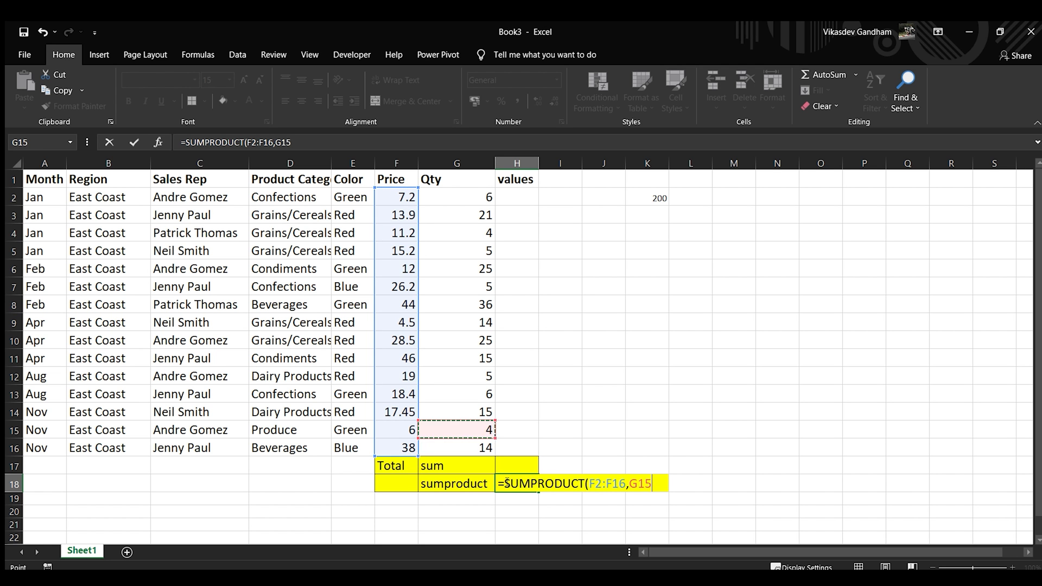
key("Down")
key("ctrl+shift+Up")
key("shift+Down")
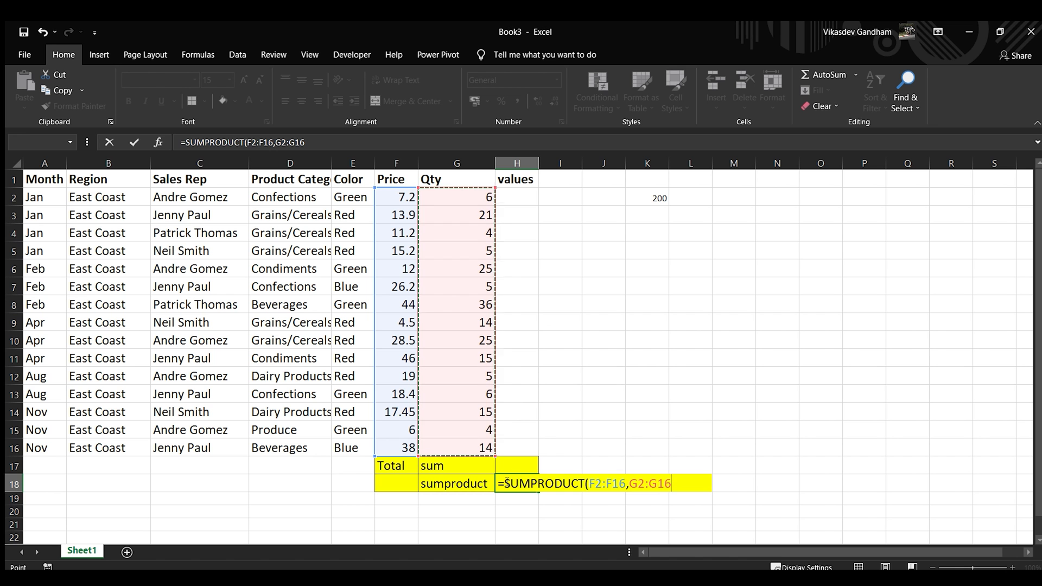
type(")")
key("Return")
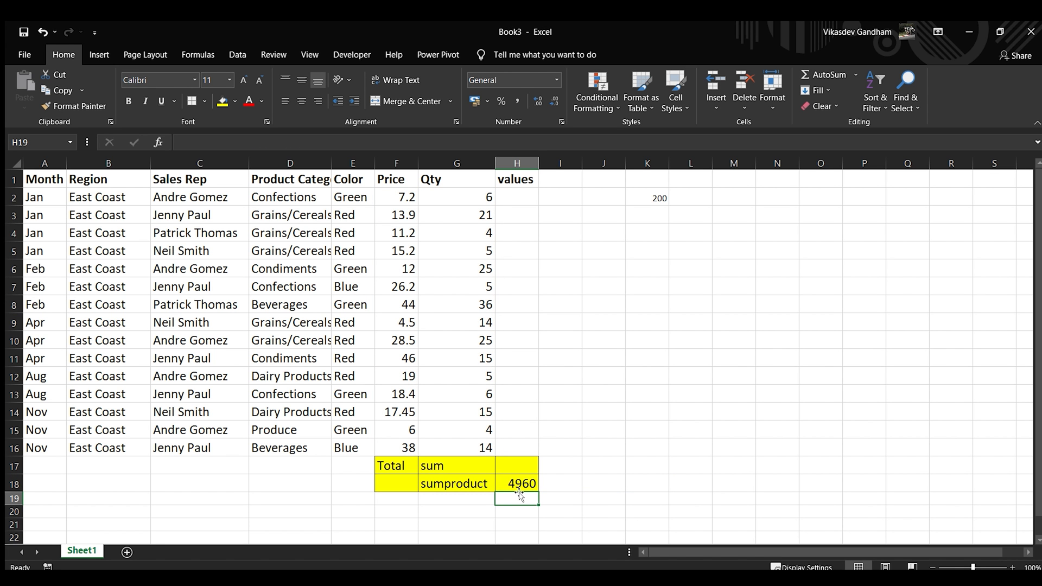
Enter the formula =G2*F2 in H2 to multiply quantity by price for the first record.
left_click(517, 461)
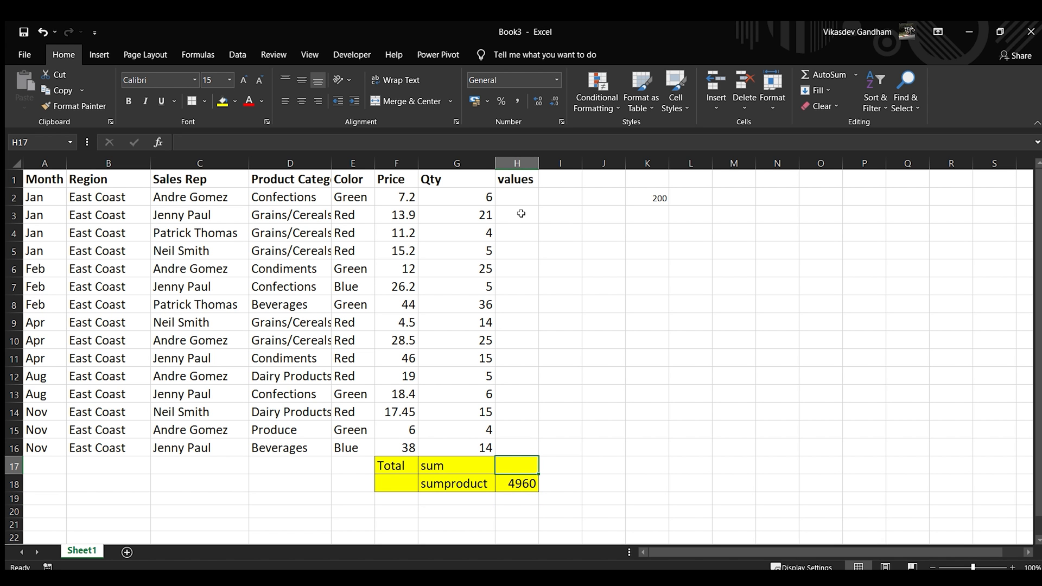
left_click(508, 477)
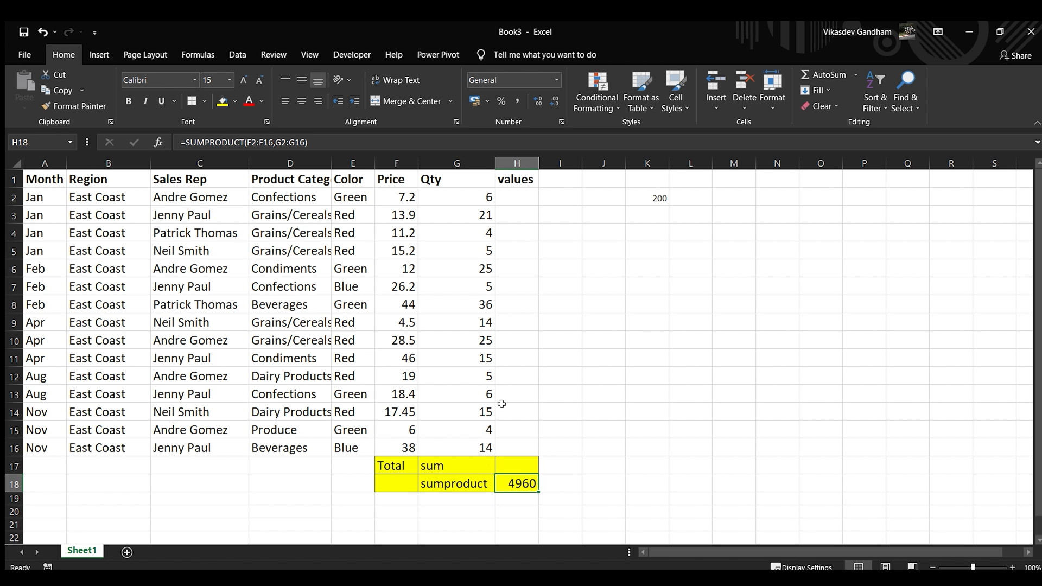
left_click(511, 197)
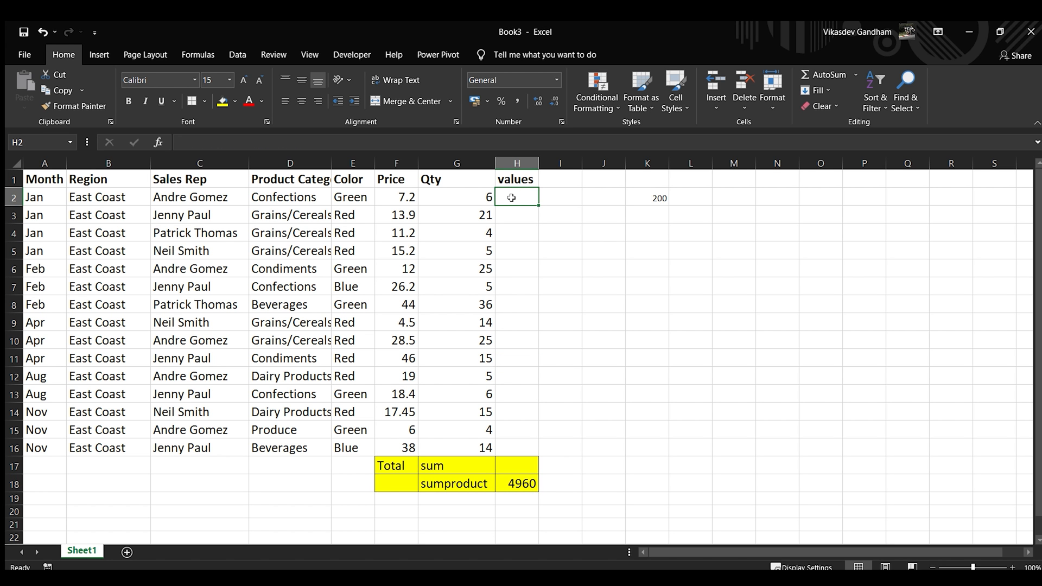
type("=")
key("Left")
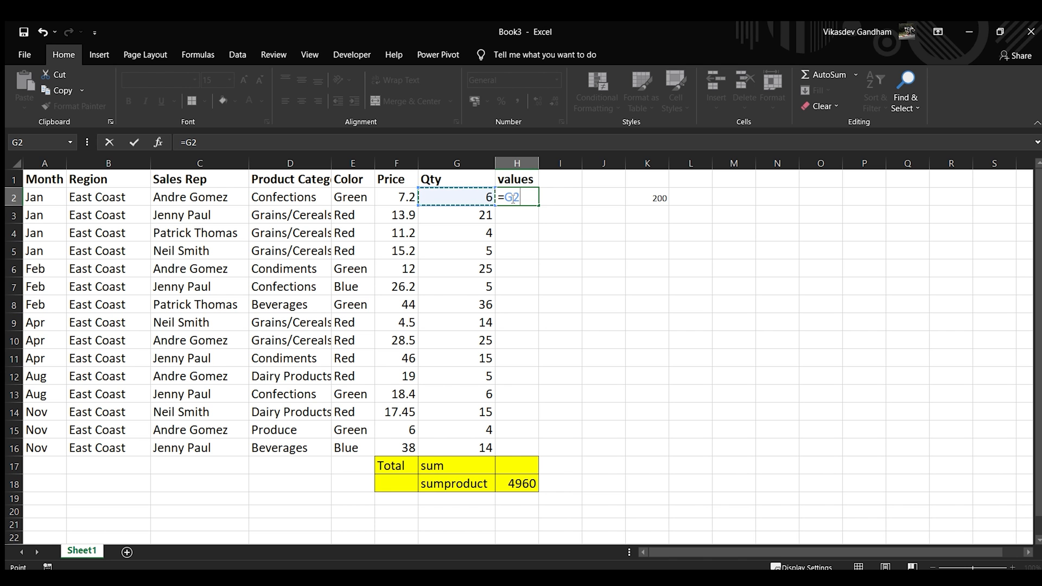
type("*")
key("Left")
key("Left")
key("Return")
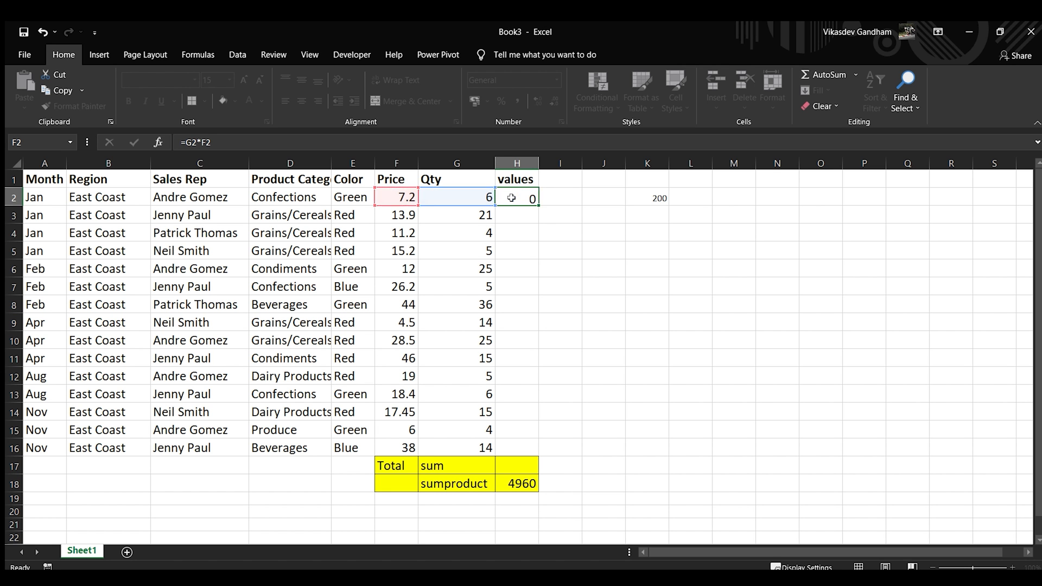
Fill the multiplication formula from H2 down the values column to H16.
key("Left")
key("ctrl+Down")
key("Right")
key("Up")
key("Up")
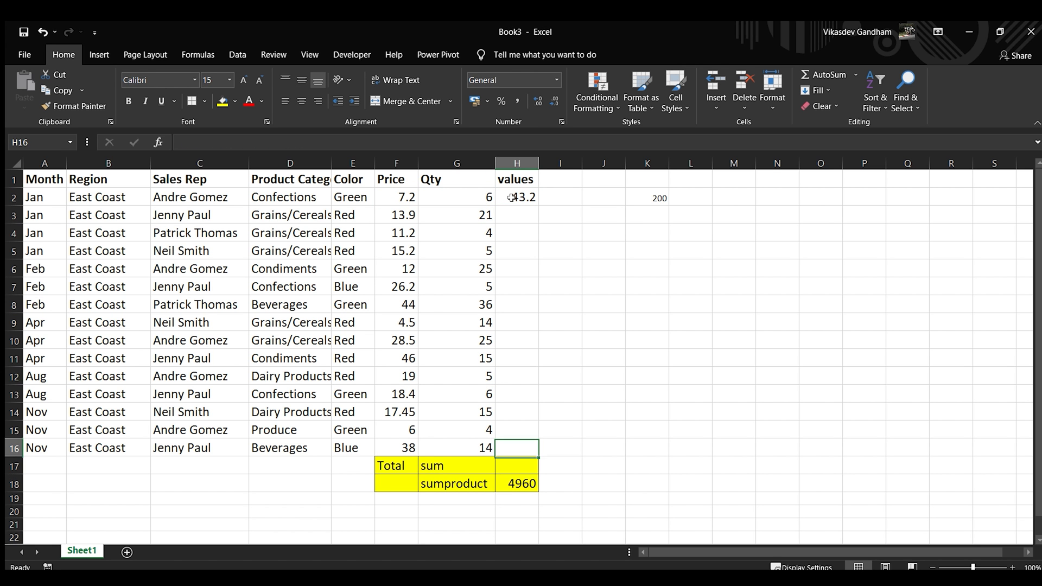
key("ctrl+shift+Up")
key("ctrl+d")
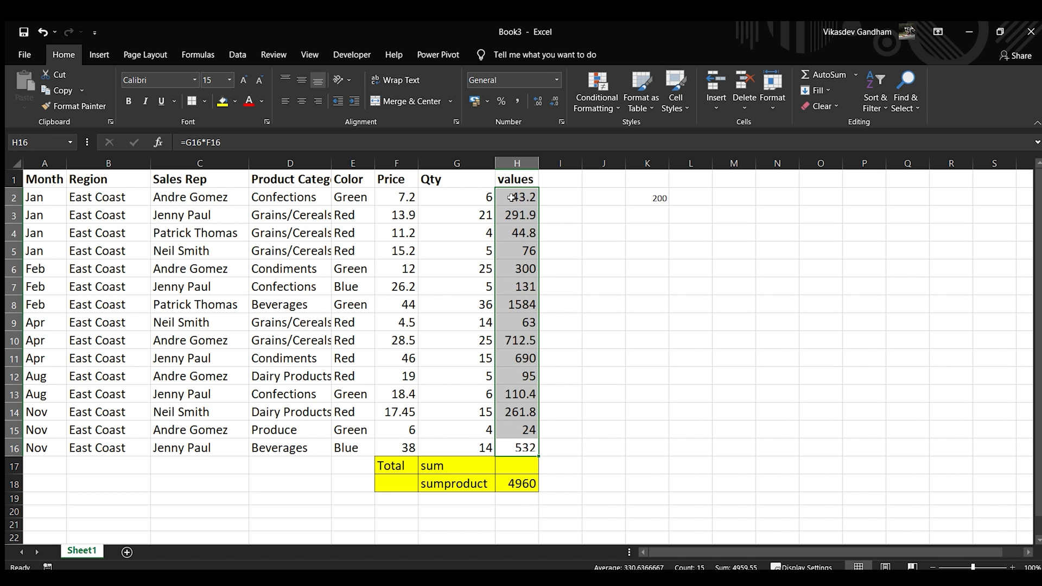
Total the values column in H17 with the formula =SUM(H2:H16).
key("Down")
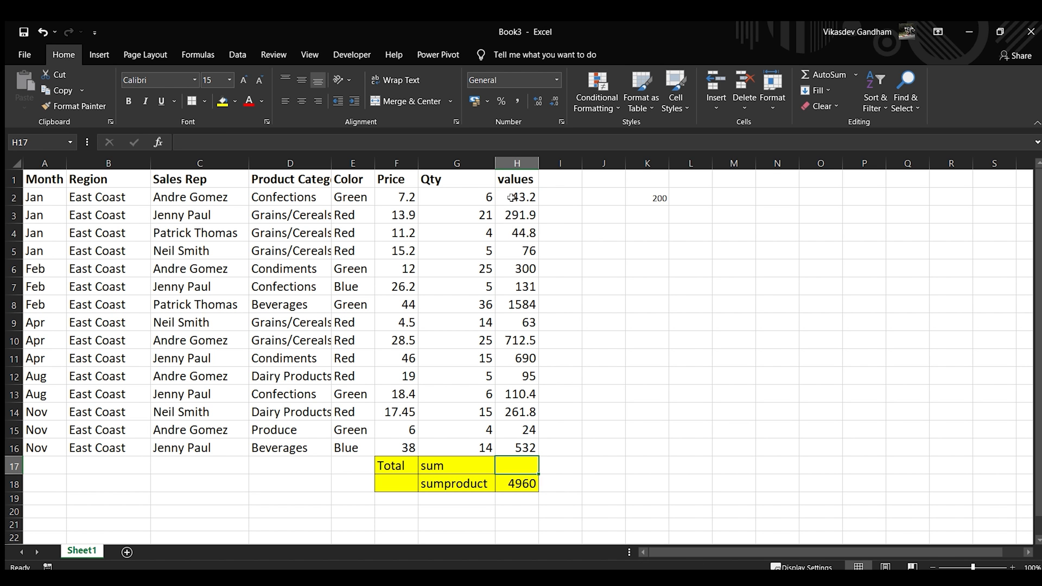
type("=sum")
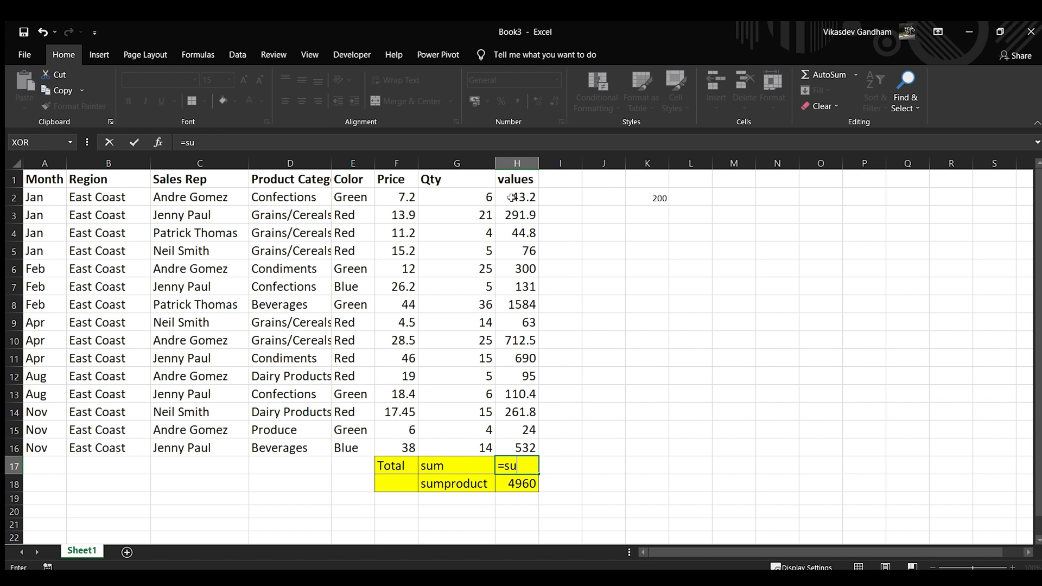
key("Tab")
key("Up")
key("ctrl+shift+Up")
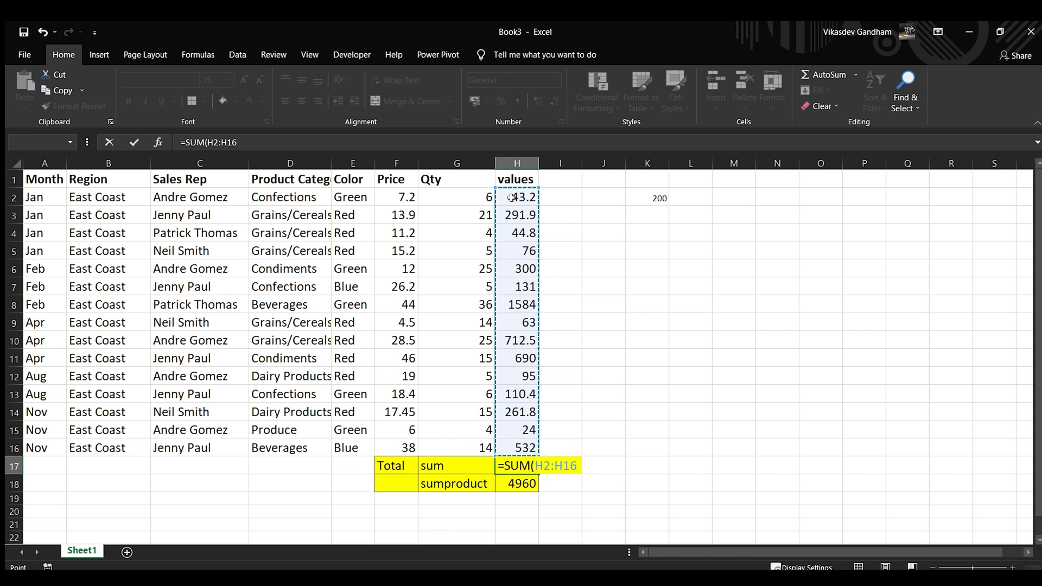
type(")")
key("Return")
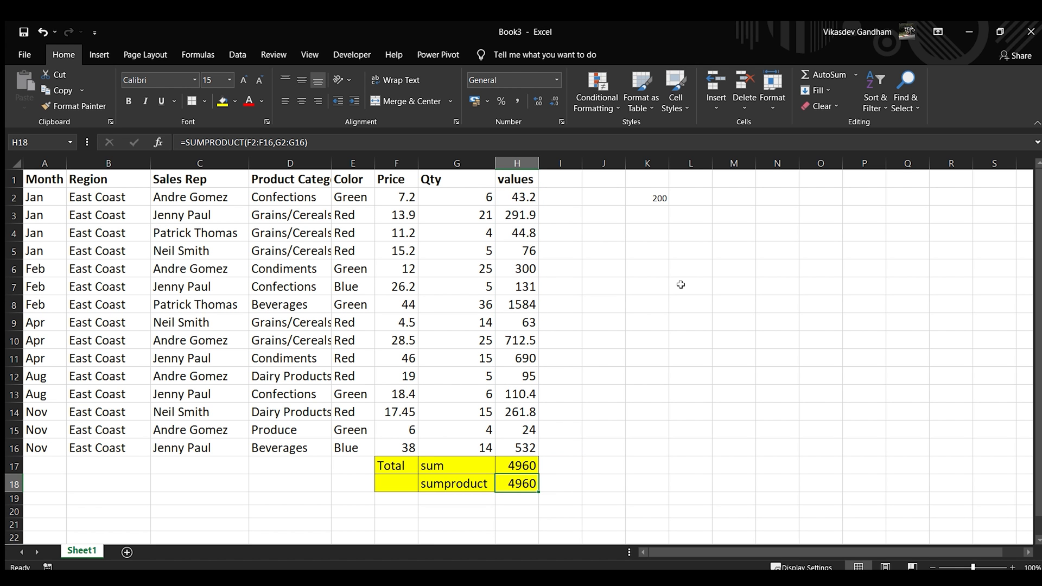
Start a new SUMPRODUCT formula in H18 with the Price range F2:F16 as its first range.
left_click(455, 460)
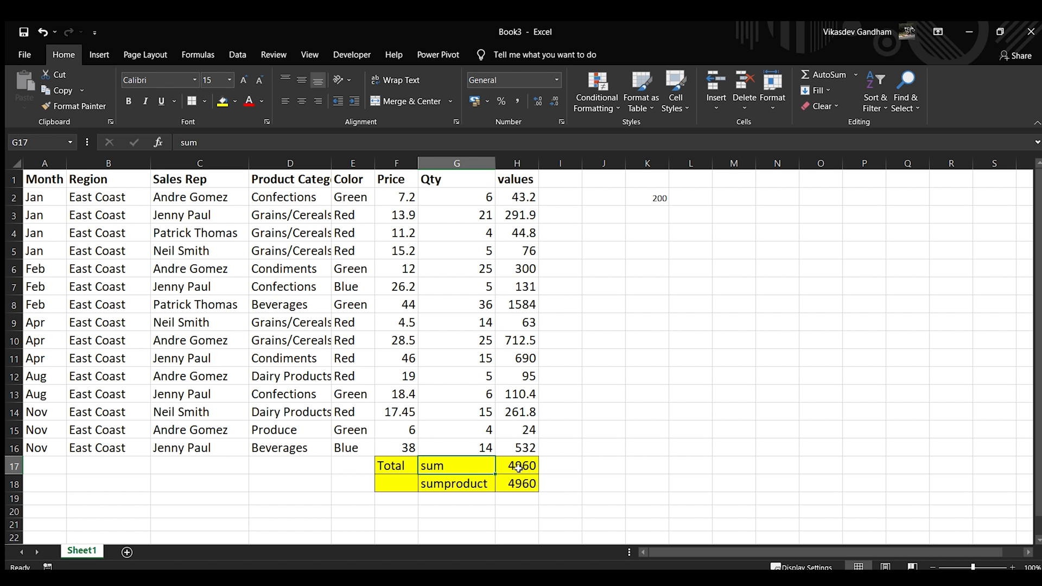
left_click(475, 488)
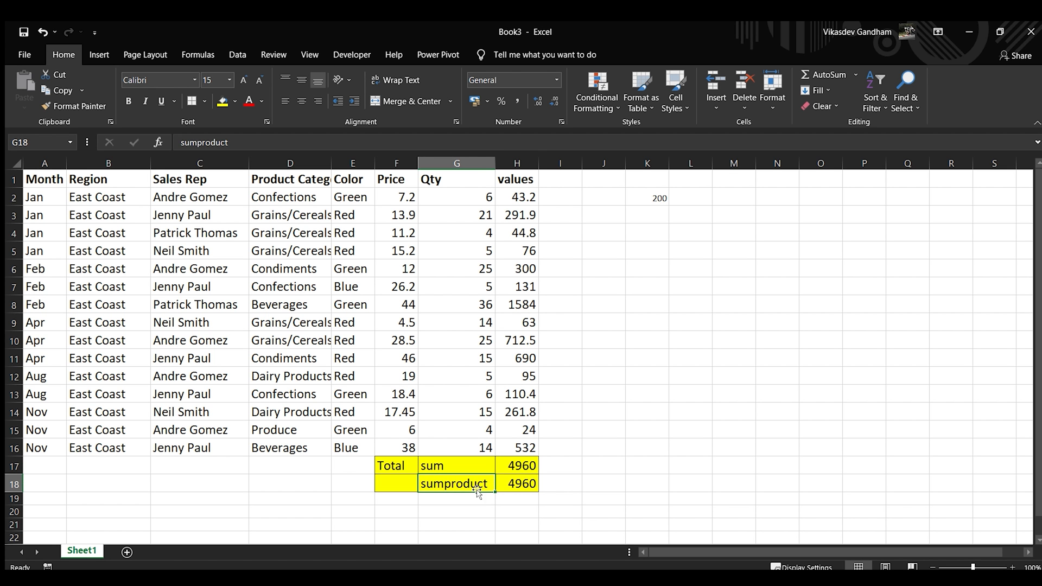
left_click(498, 487)
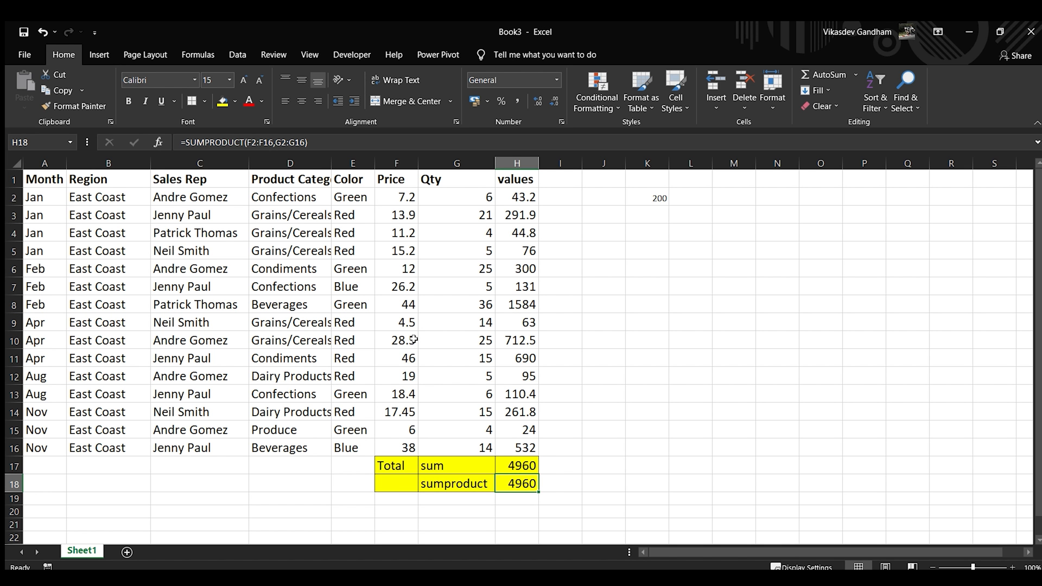
type("=")
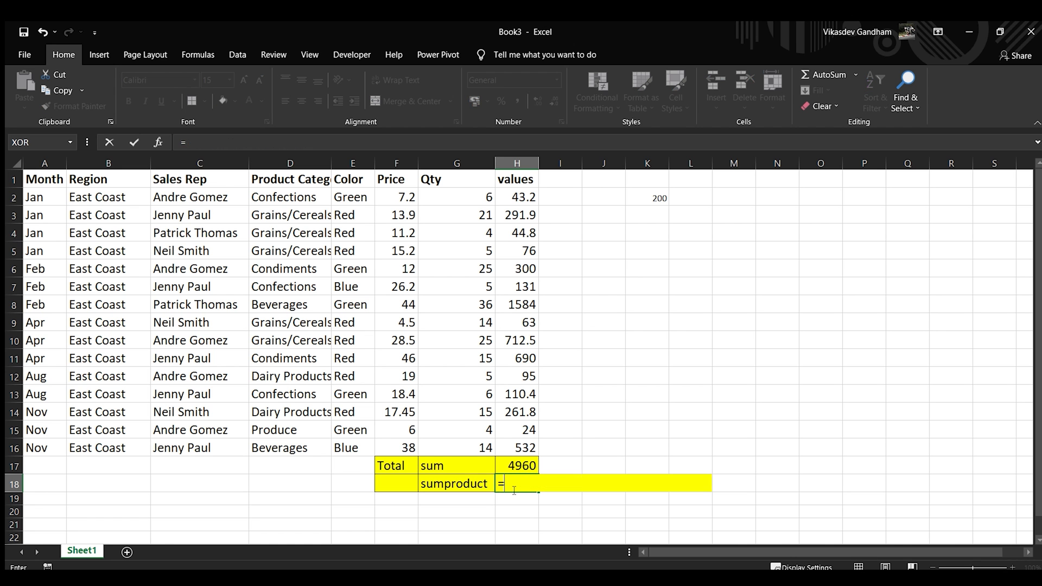
type("sumpr")
key("Tab")
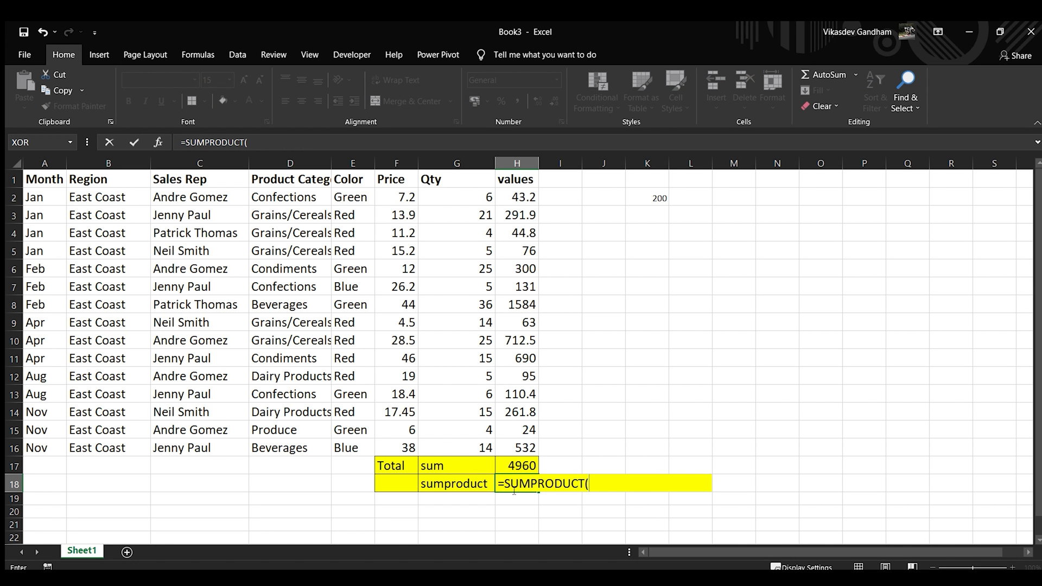
key("Left")
key("Up")
key("Up")
key("Up")
key("Left")
key("ctrl+Up")
key("Down")
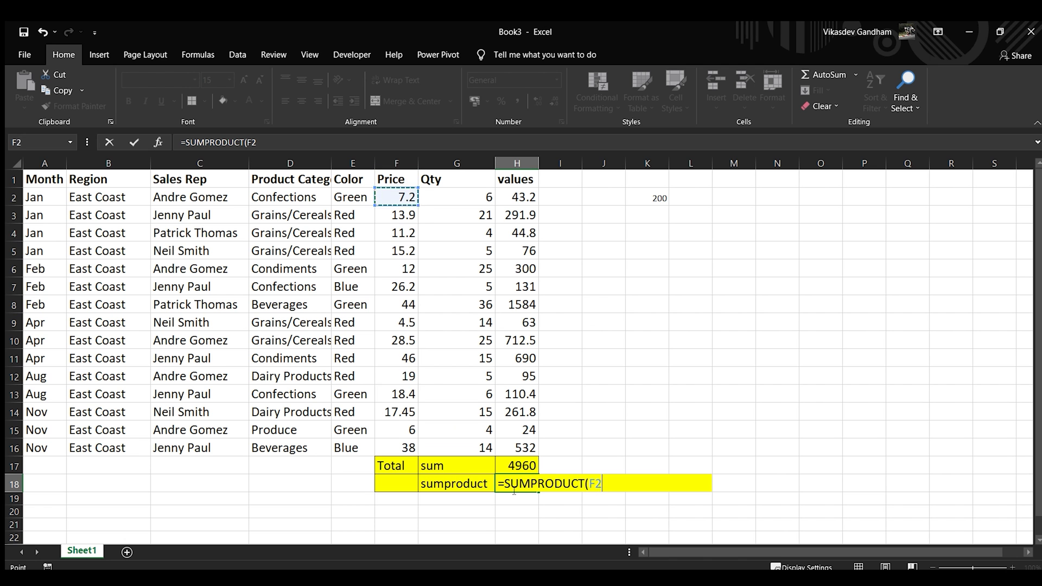
key("ctrl+shift+Down")
key("shift+Up")
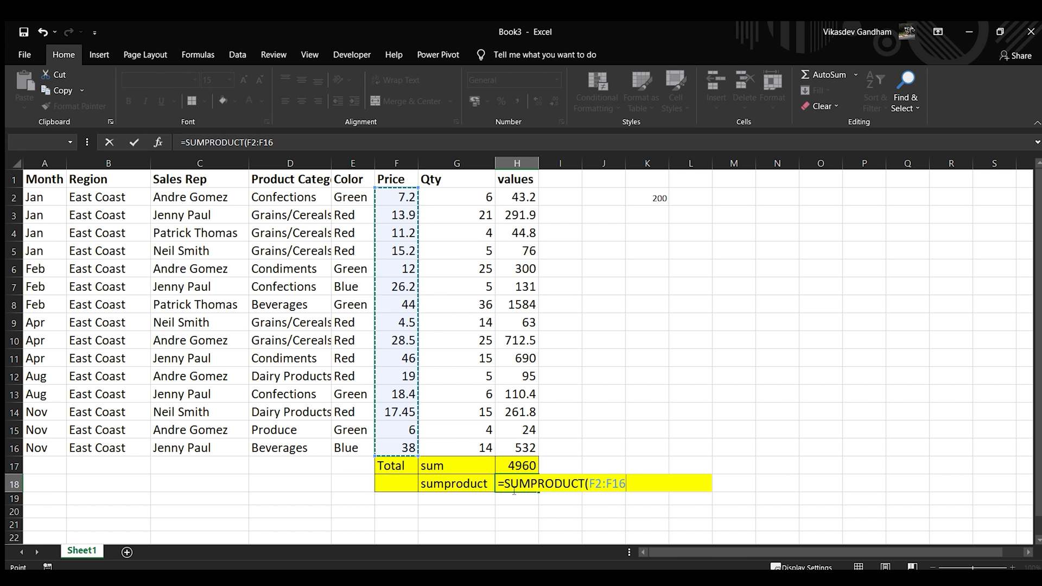
Add the Qty range G2:G16 with a plus operator to complete =SUMPRODUCT(F2:F16+G2:G16) in H18.
type("+")
key("Up")
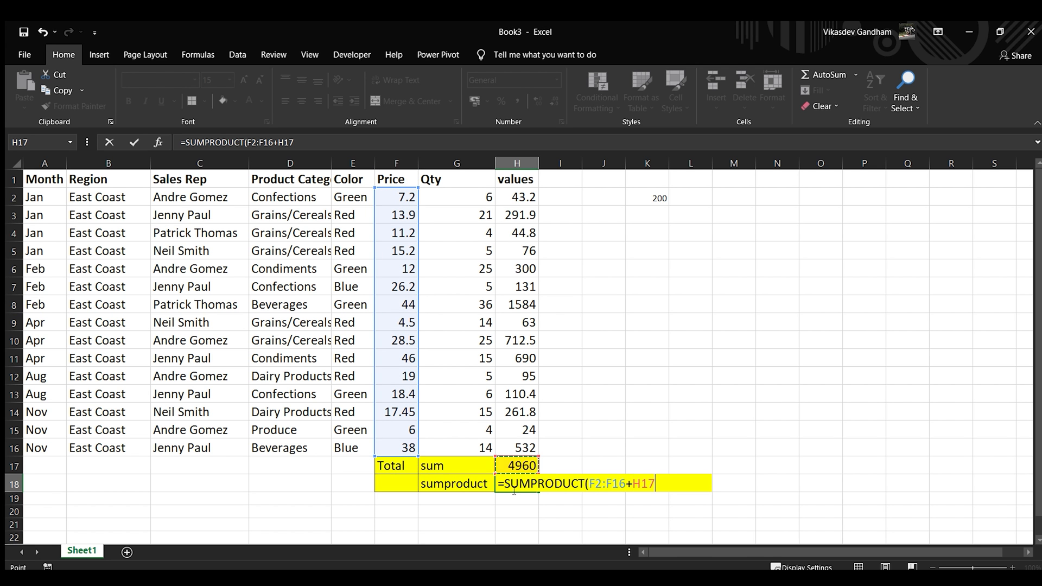
key("Up")
key("Left")
key("ctrl+shift+Up")
key("shift+Down")
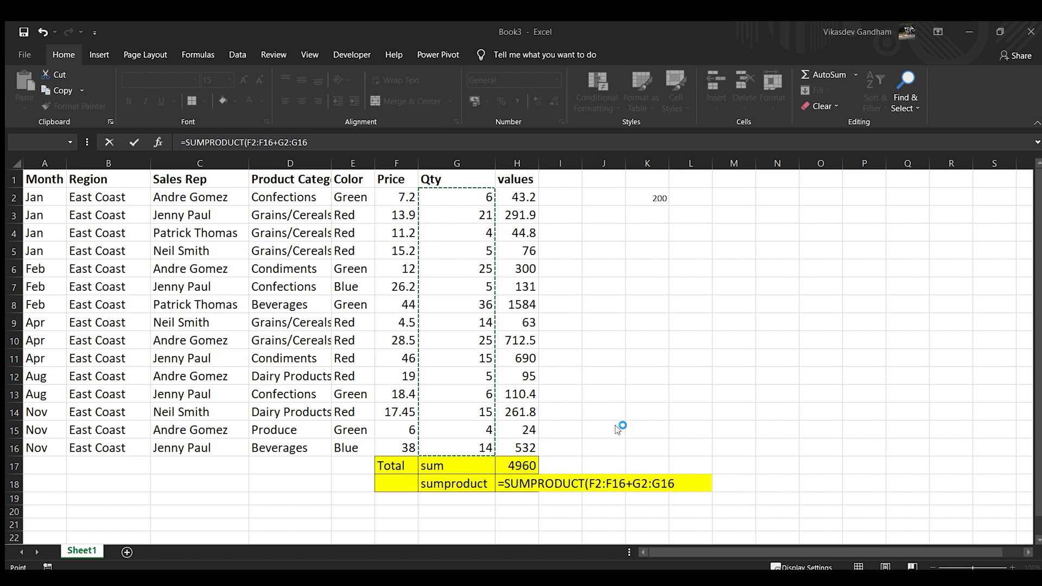
left_click(646, 481)
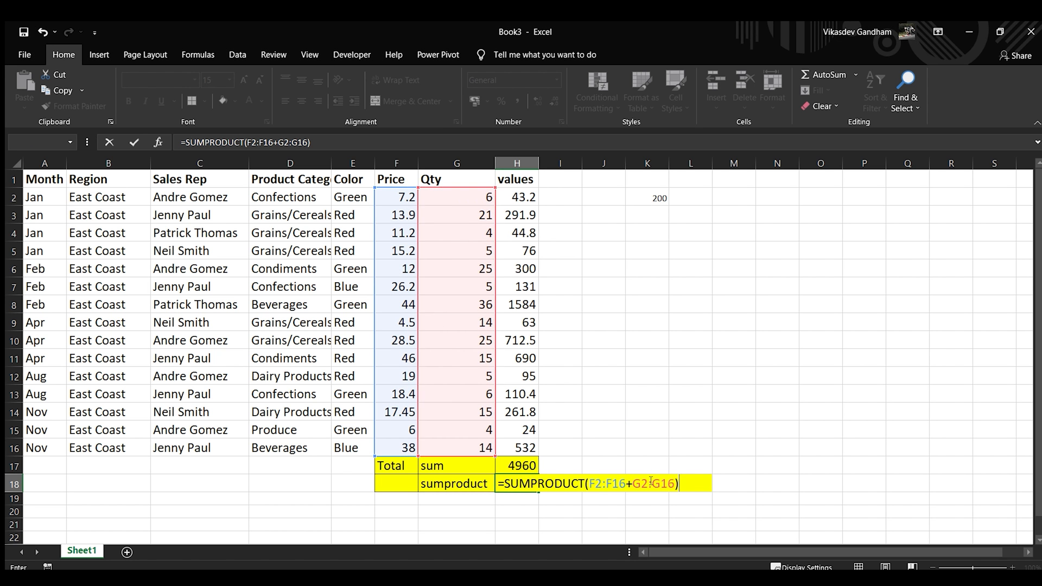
key("Return")
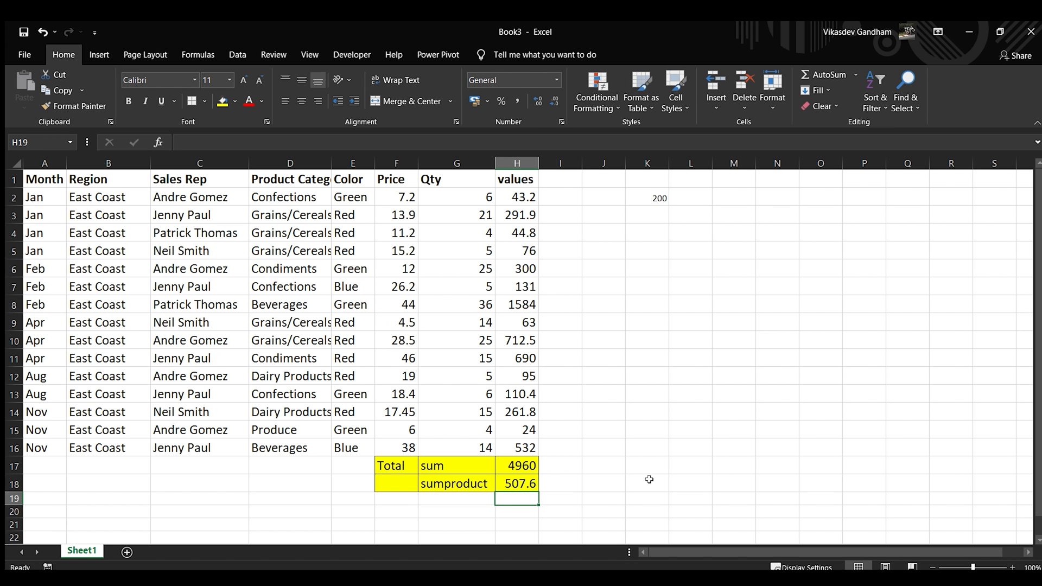
Enter the formula =F2+G2 in I2 to add price and quantity for the first record.
key("Up")
key("Up")
key("Up")
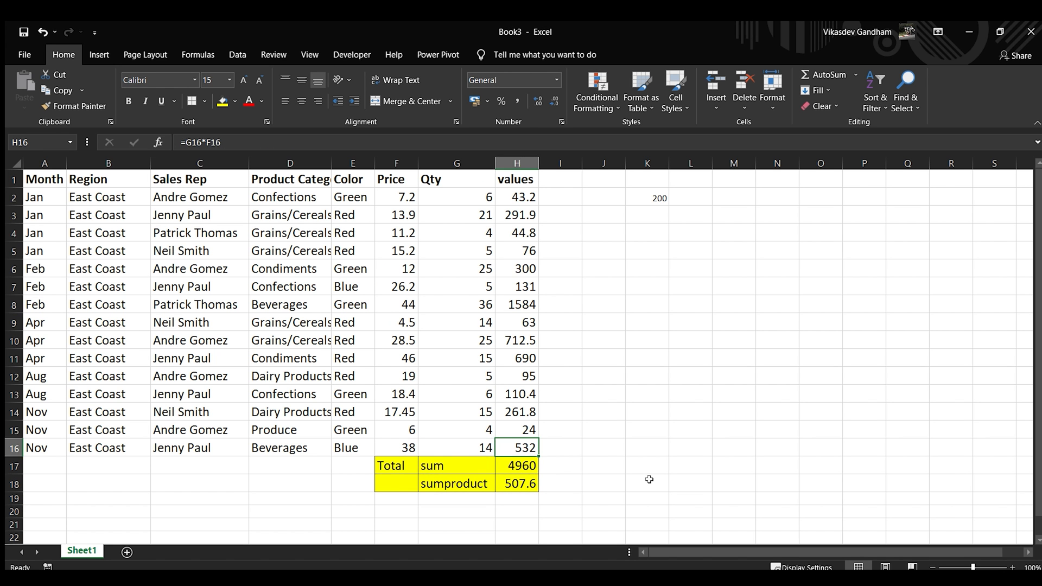
key("Right")
key("ctrl+Up")
key("Down")
type("=")
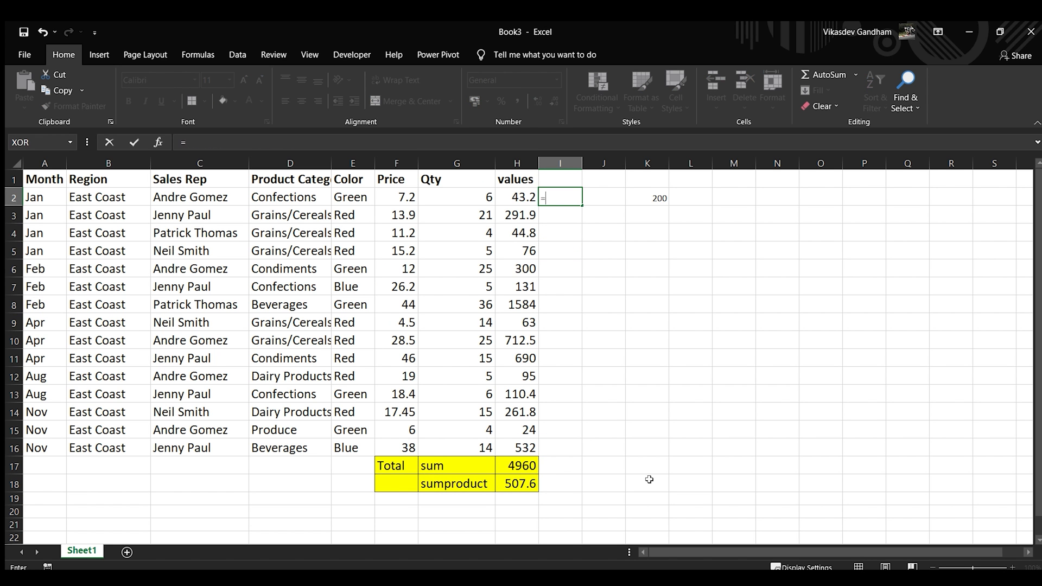
key("Left")
key("Left")
key("Left")
type("+")
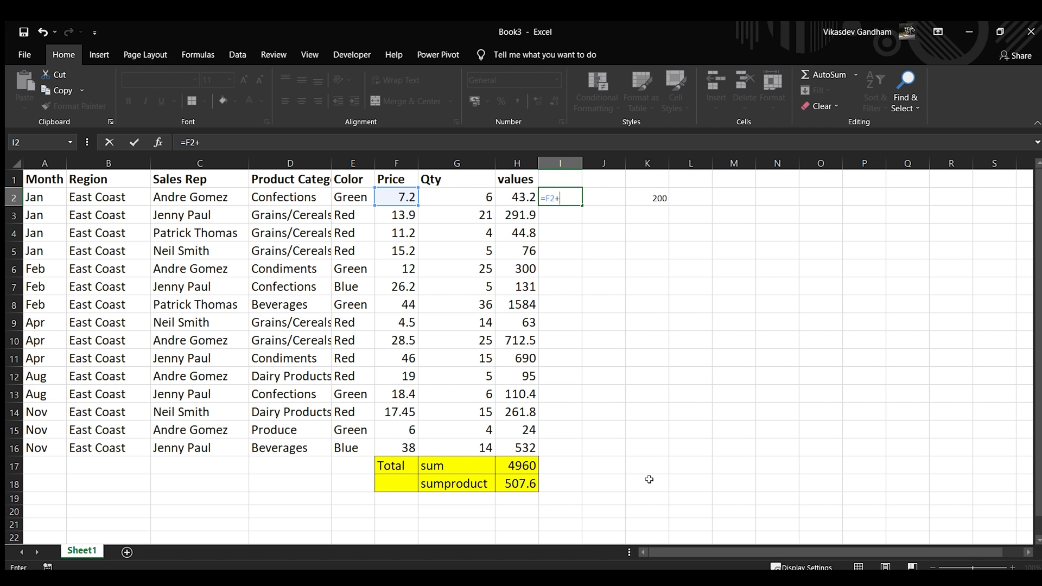
key("Left")
key("Left")
key("Return")
Fill the addition formula from I2 down column I to I16.
key("Left")
key("ctrl+Down")
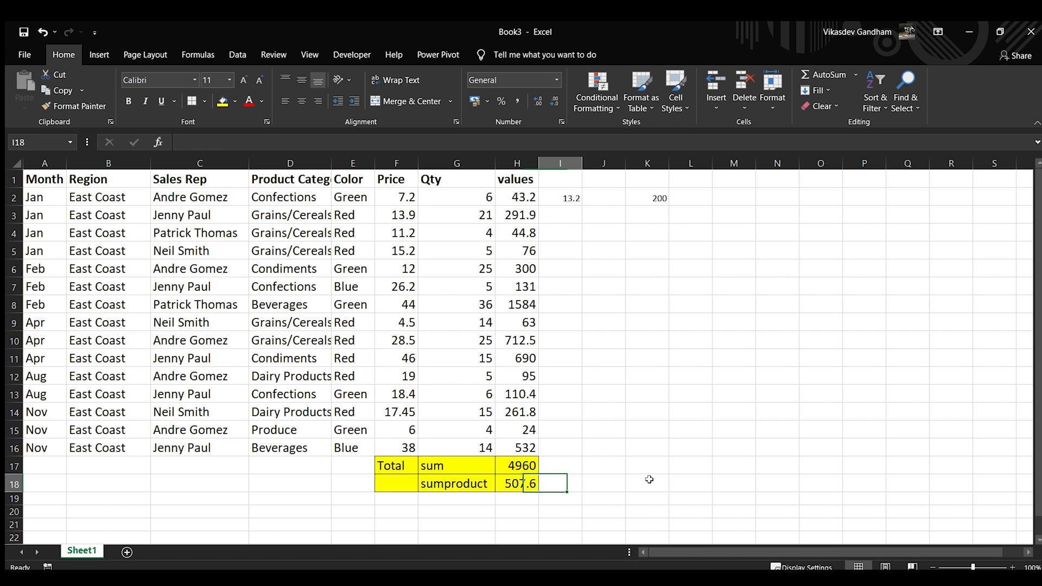
key("Right")
key("Up")
key("Up")
key("ctrl+shift+Up")
key("ctrl+d")
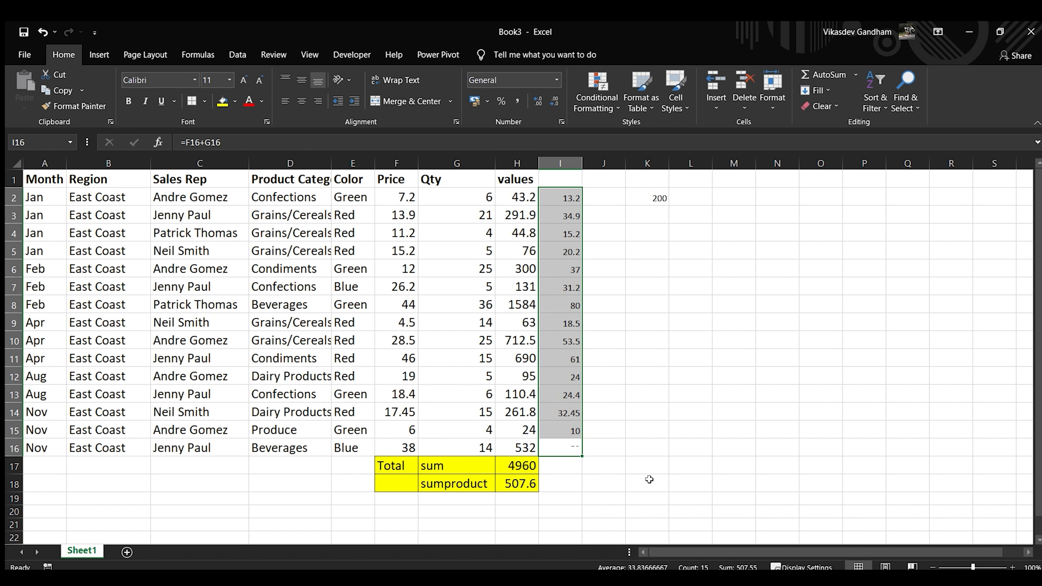
Total the price-plus-quantity results in I17 with a SUM over I2:I16.
key("Down")
type("=sum")
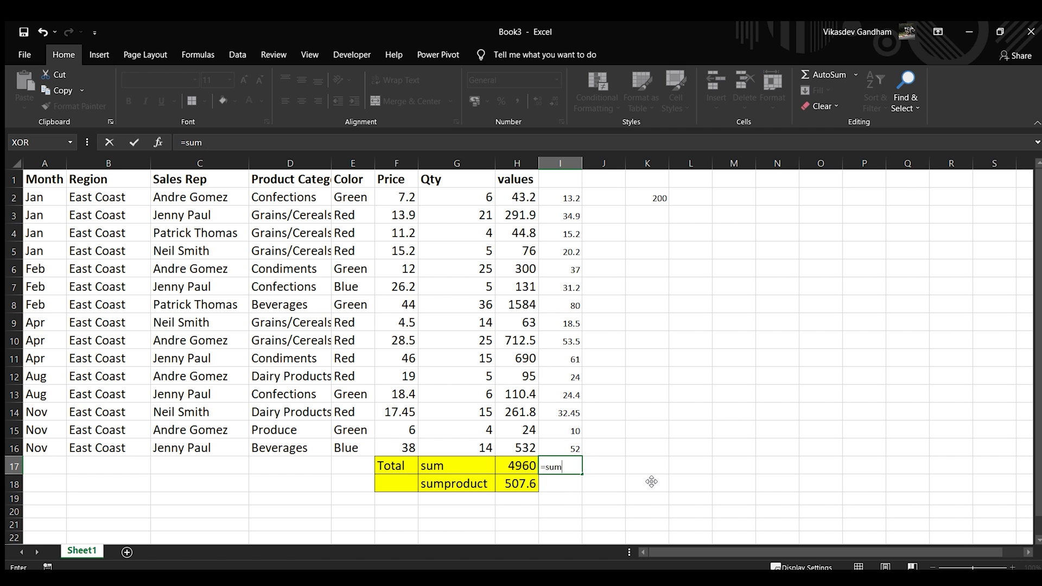
key("Tab")
key("Up")
key("ctrl+shift+Up")
key("shift+Down")
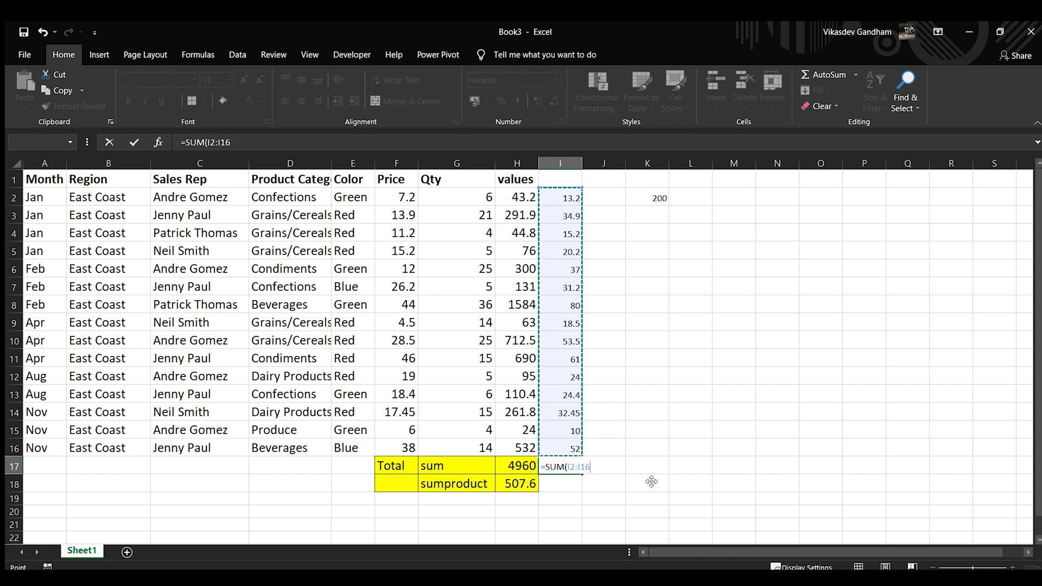
key("Return")
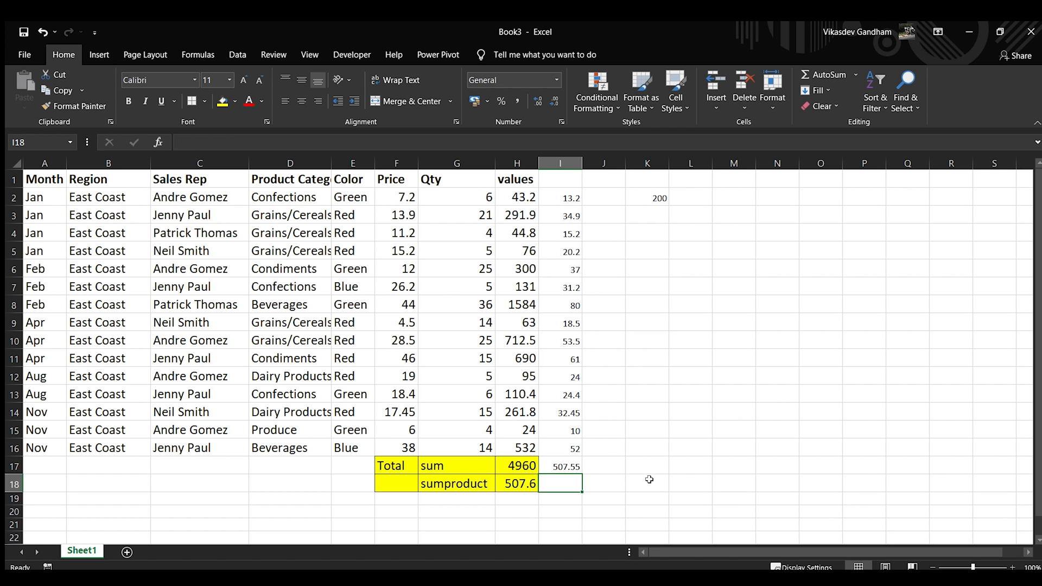
Begin a new SUMPRODUCT formula in H18 with the Price range F2:F16.
key("Left")
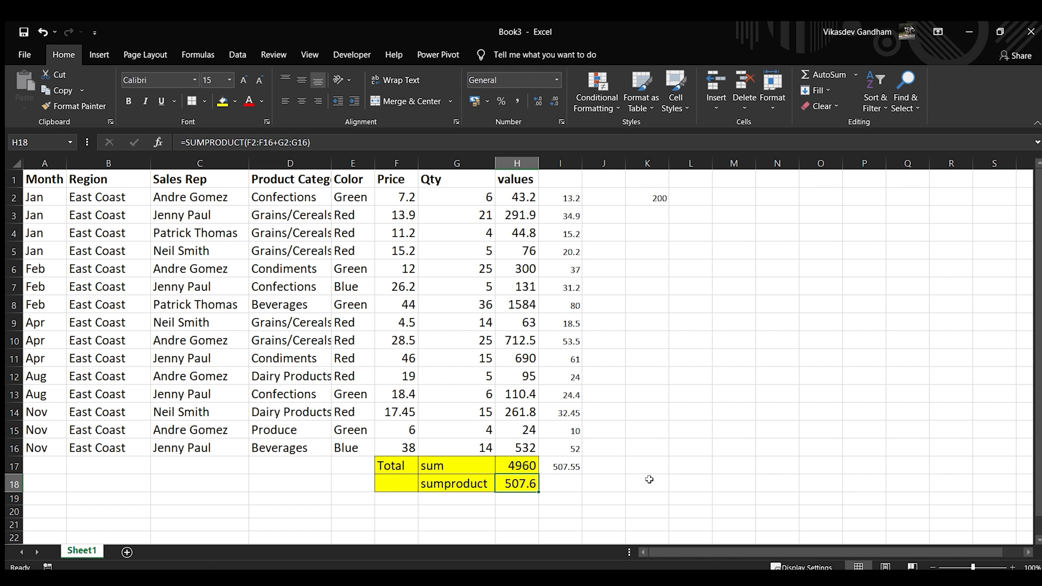
type("=sumprod")
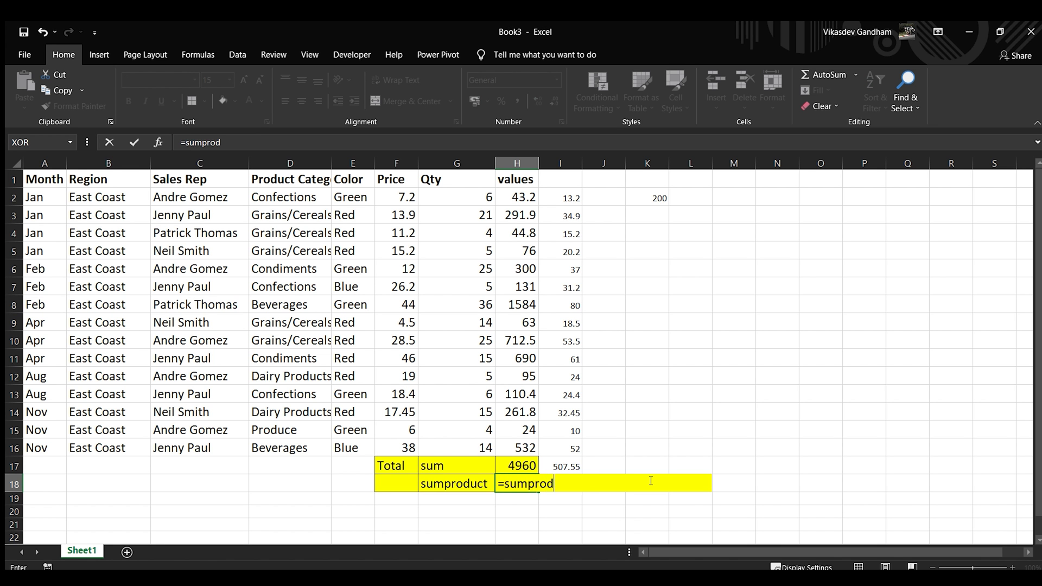
key("Tab")
key("Left")
key("Up")
key("Up")
key("Left")
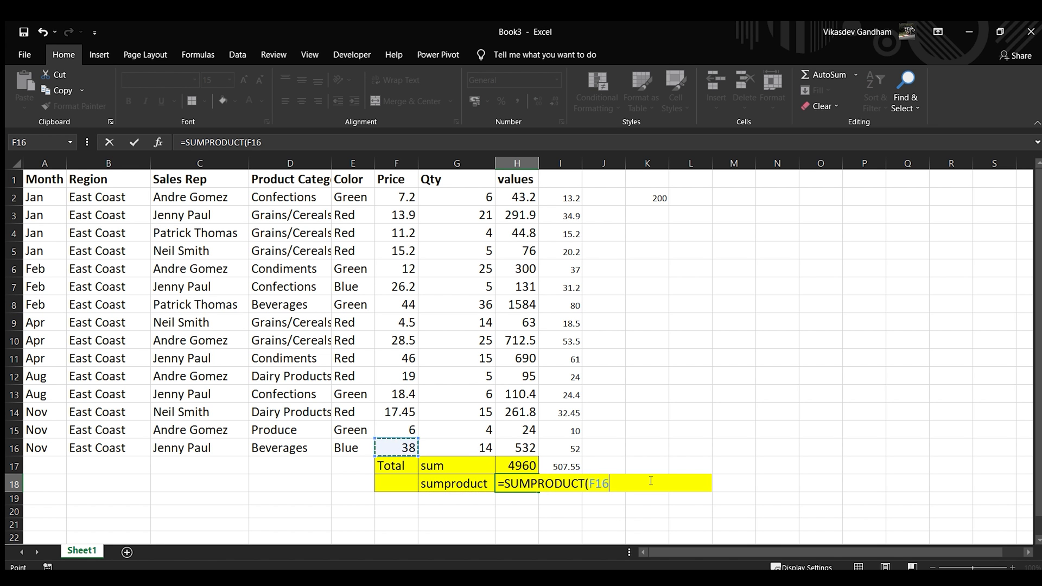
key("ctrl+Up")
key("Down")
key("ctrl+shift+Down")
key("shift+Up")
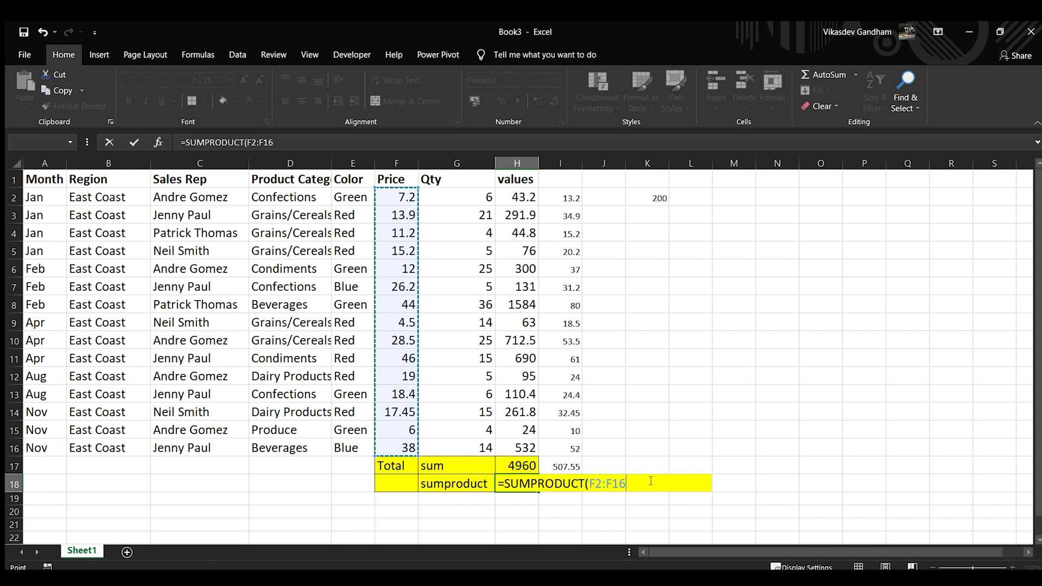
Subtract the Qty range G2:G16 inside the function to complete =SUMPRODUCT(F2:F16-G2:G16) in H18.
type("-")
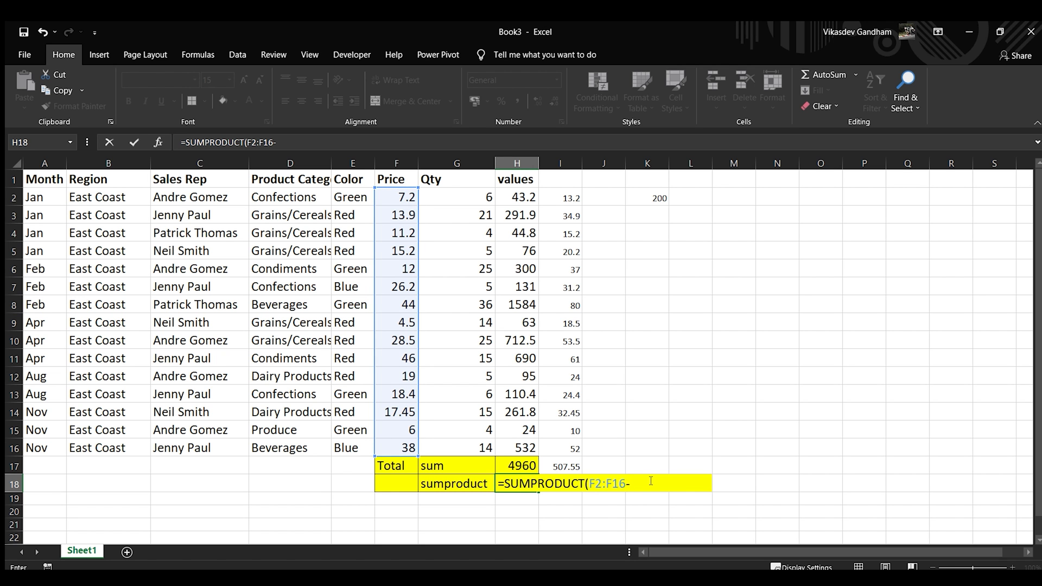
key("Left")
key("Up")
key("Up")
key("shift+Up")
key("shift+Up")
key("shift+Up")
key("shift+Up")
key("shift+Up")
key("shift+Up")
key("shift+Up")
key("shift+Up")
key("shift+Up")
key("shift+Up")
key("shift+Up")
key("shift+Up")
key("shift+Up")
key("shift+Up")
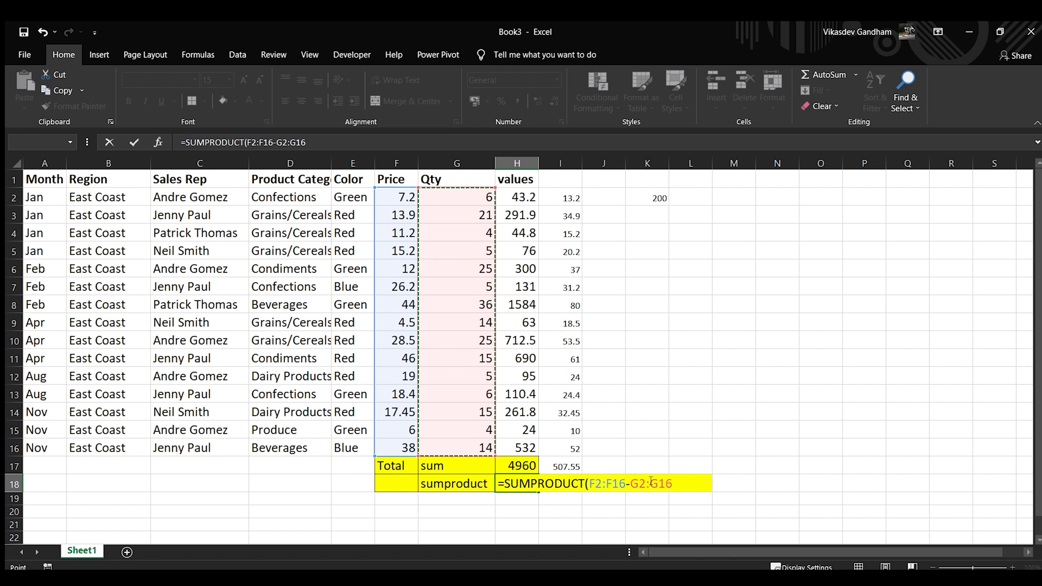
key("Return")
Enter the formula =F2-G2 in J2 to subtract quantity from price for the first record.
key("Right")
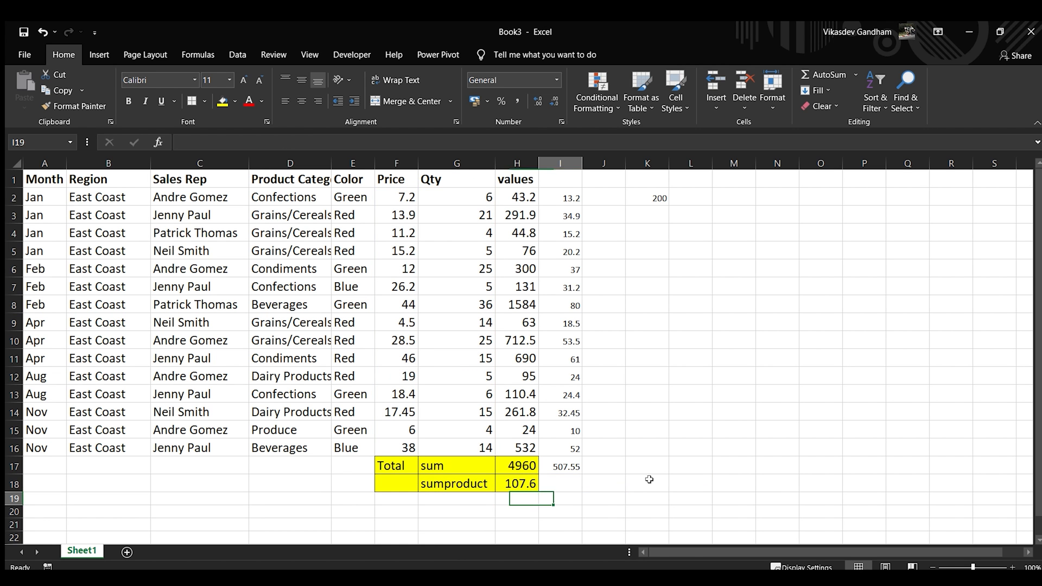
key("Up")
key("Up")
key("Right")
key("Up")
key("Up")
key("Up")
key("Up")
key("Up")
key("Up")
key("Up")
key("Up")
key("Up")
key("Up")
key("Up")
key("Up")
key("Up")
key("Up")
key("Up")
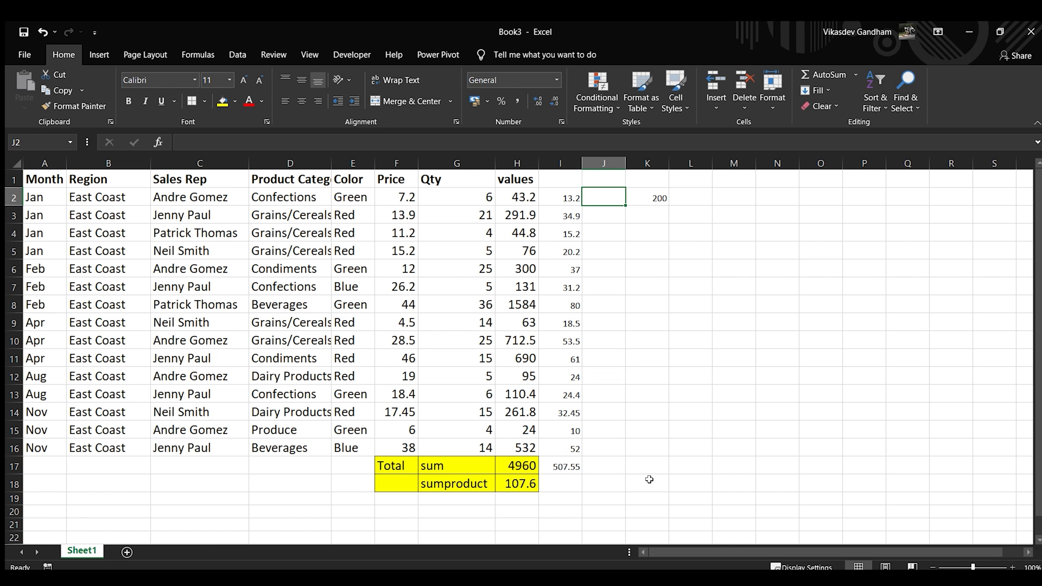
type("=")
key("Left")
key("Left")
key("Left")
key("Left")
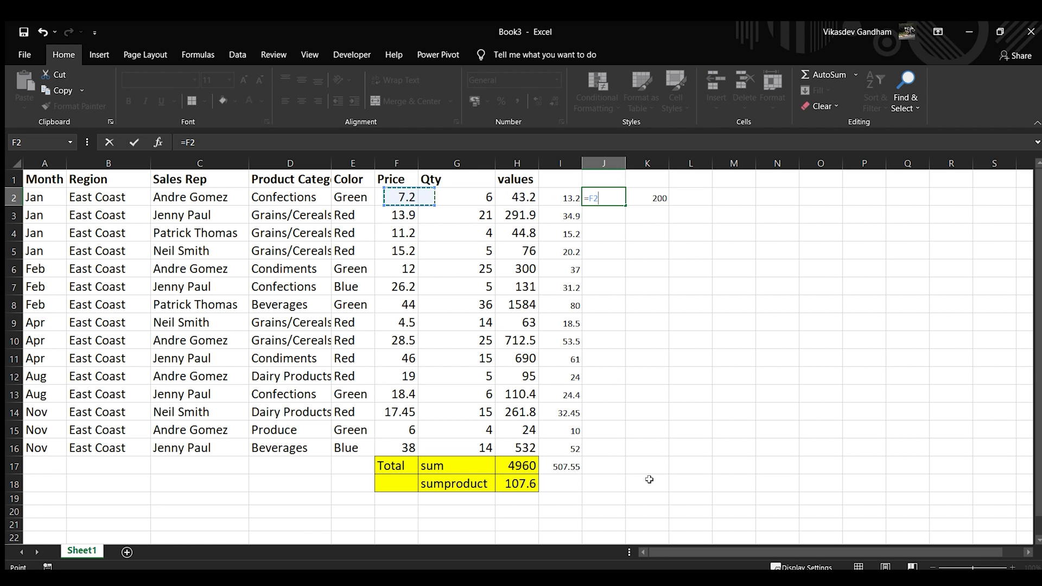
type("-")
key("Left")
key("Left")
key("Left")
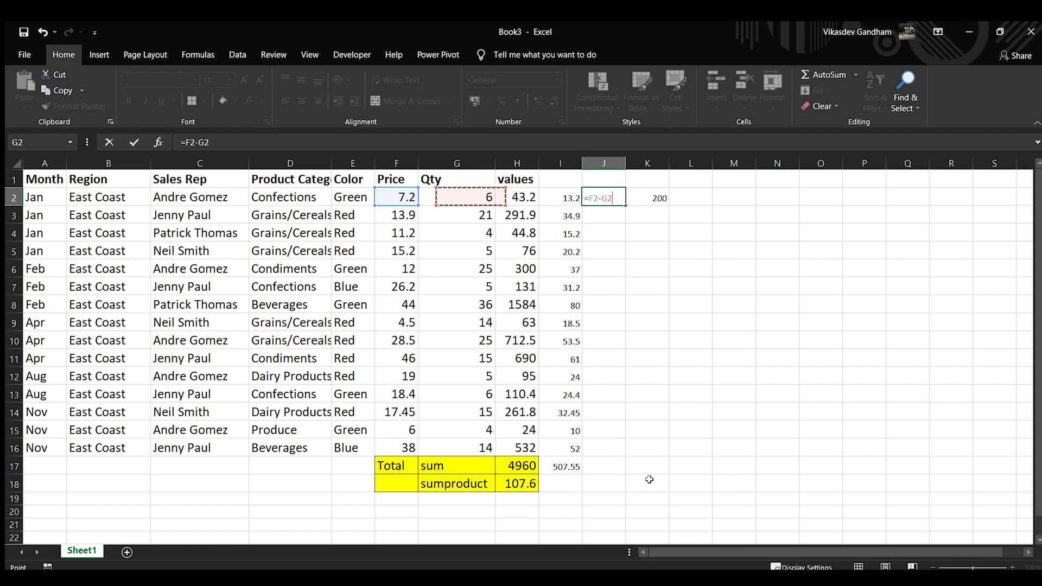
key("Return")
Fill the subtraction formula from J2 down column J to row 16, leaving J17 empty.
key("Left")
key("ctrl+Down")
key("Right")
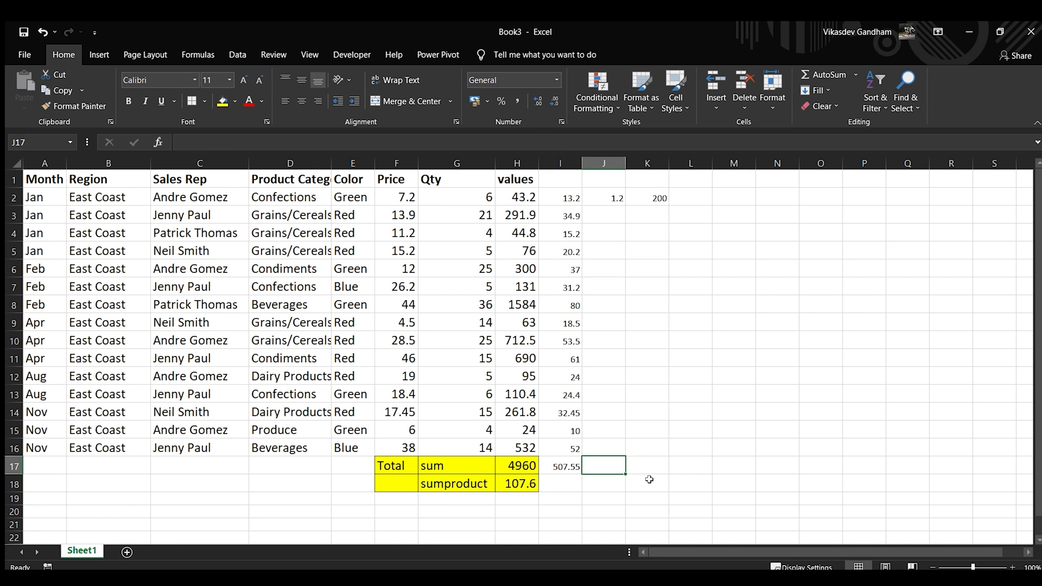
key("ctrl+shift+Up")
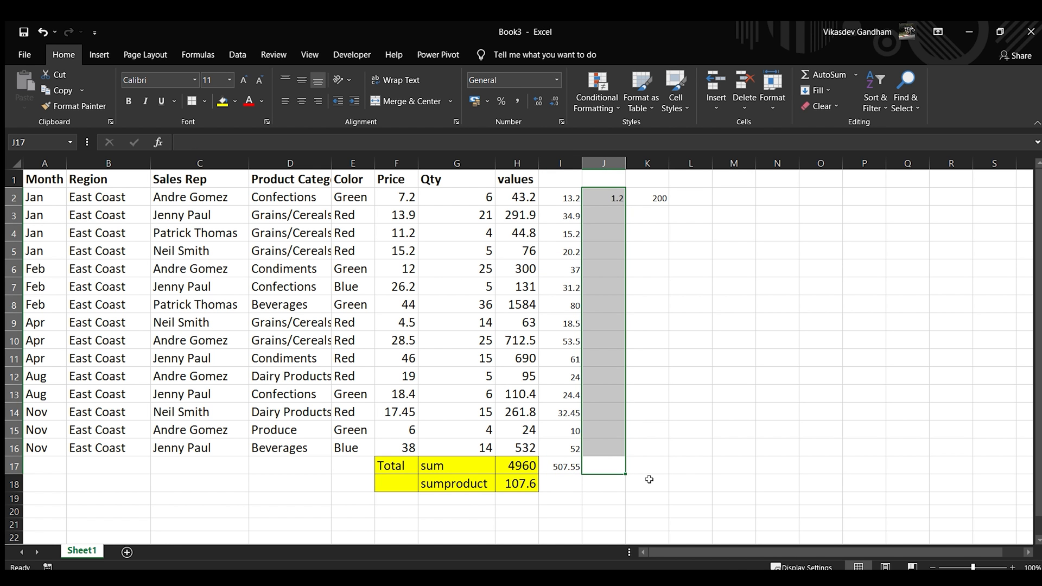
key("ctrl+d")
key("Down")
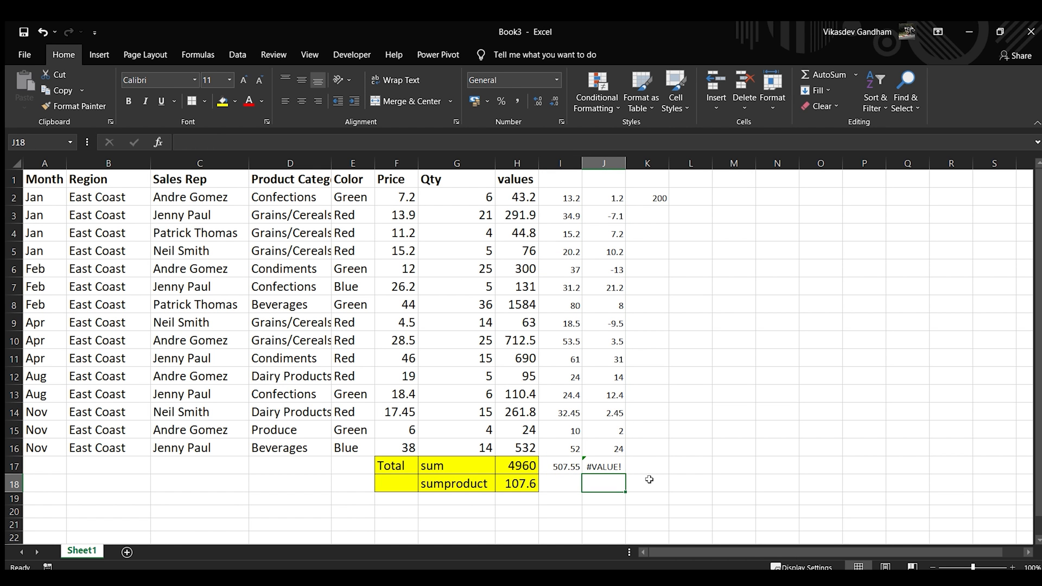
key("Up")
key("Delete")
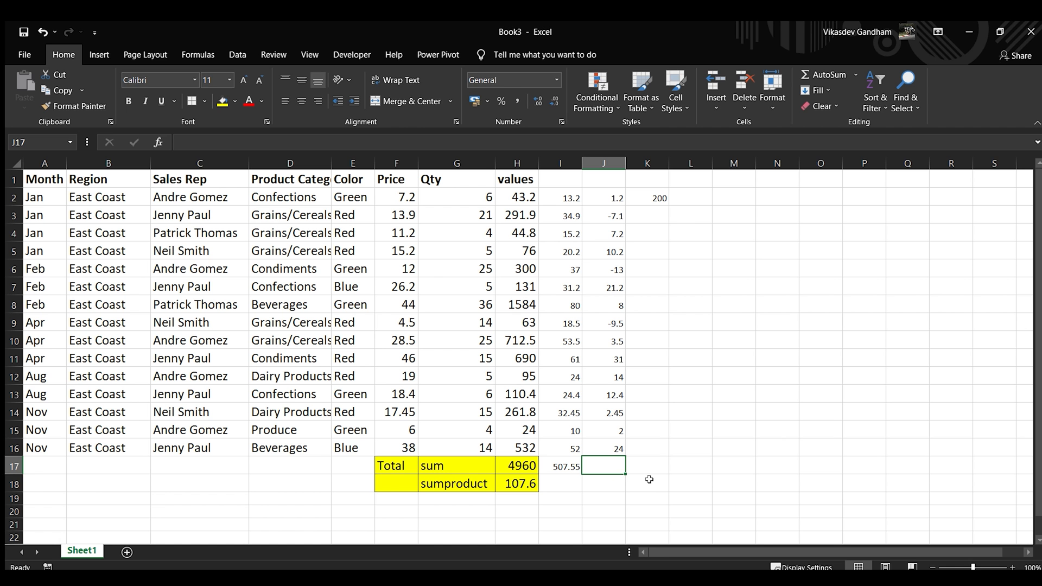
Total the price-minus-quantity results in J17 with a SUM over J2:J16.
type("=SUM(")
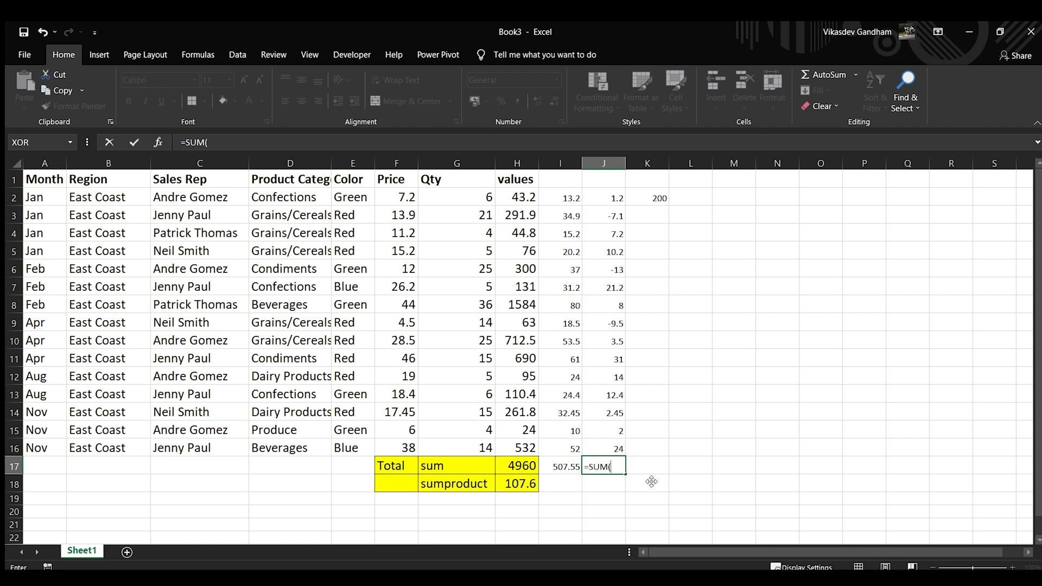
key("Up")
key("ctrl+shift+Up")
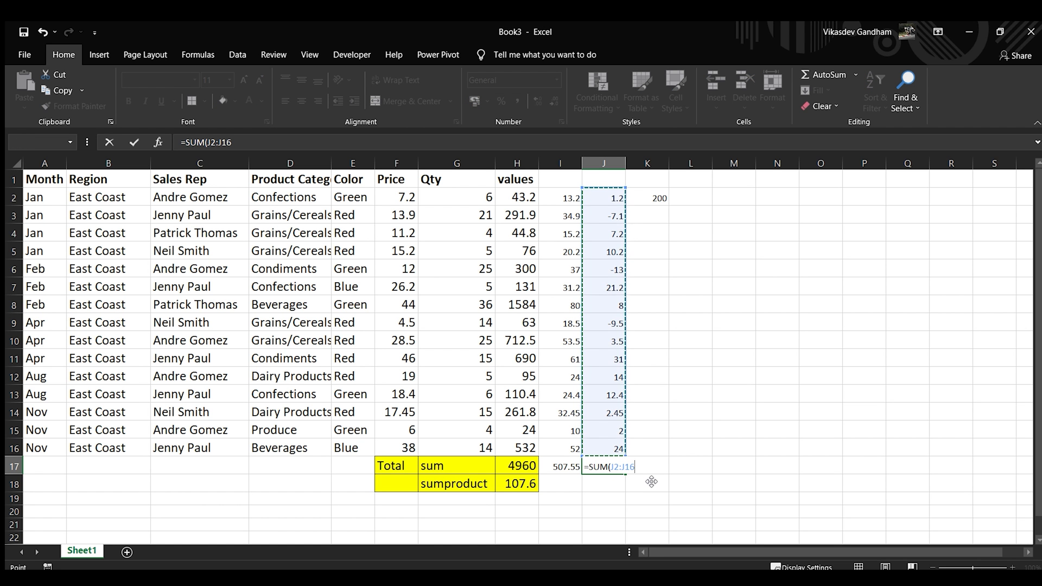
key("Return")
key("Up")
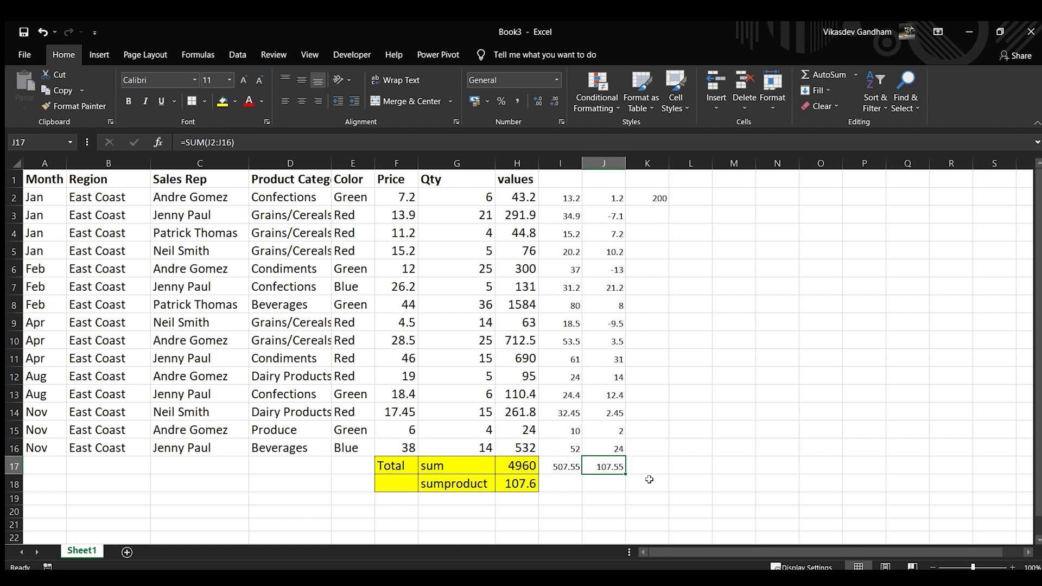
Clear the contents of cell K2.
key("Right")
key("Right")
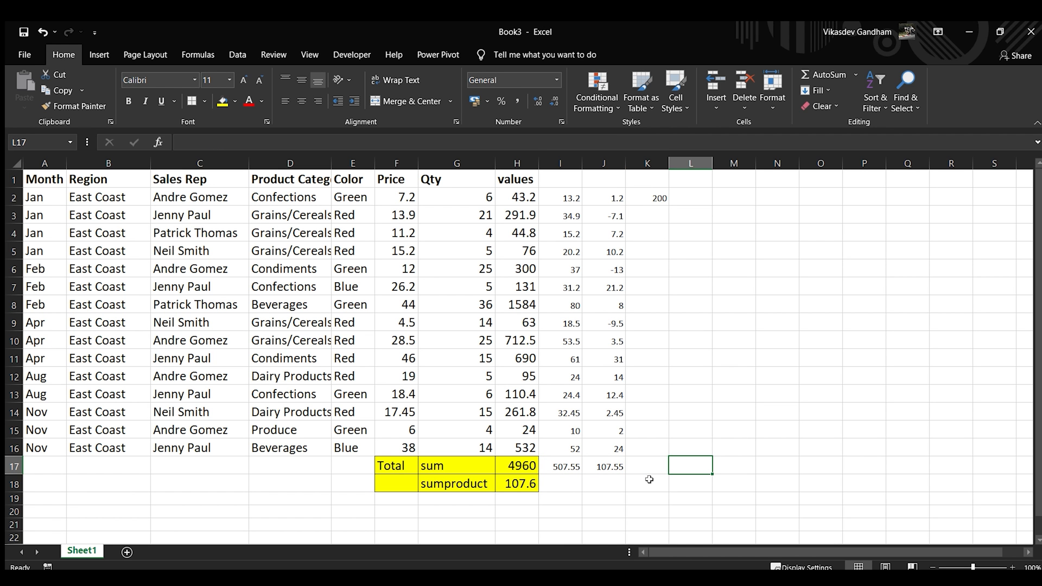
key("Left")
key("ctrl+Up")
key("Delete")
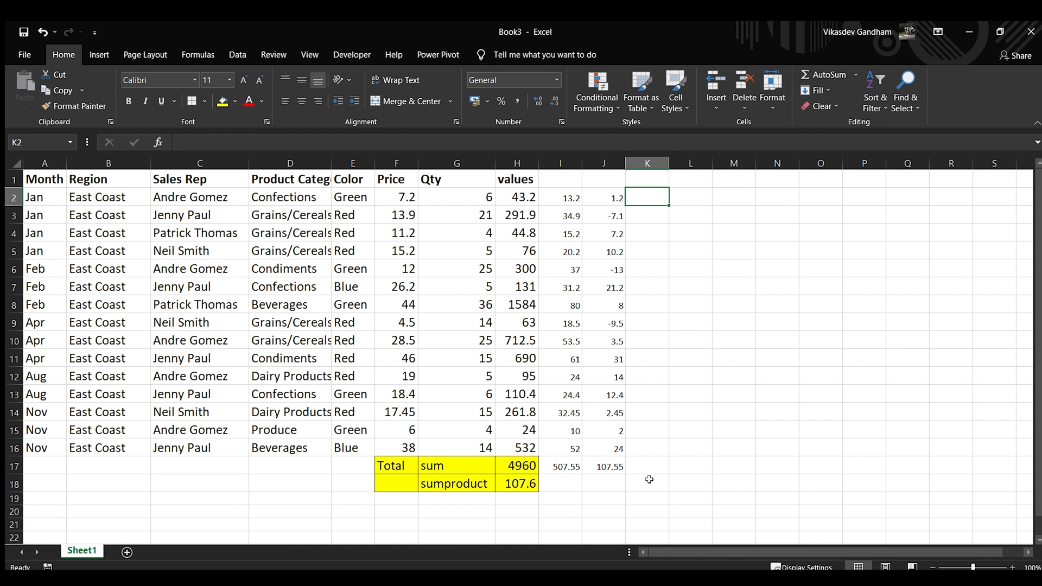
Enter the formula =F2/G2 in K2 to divide price by quantity for the first record.
type("=")
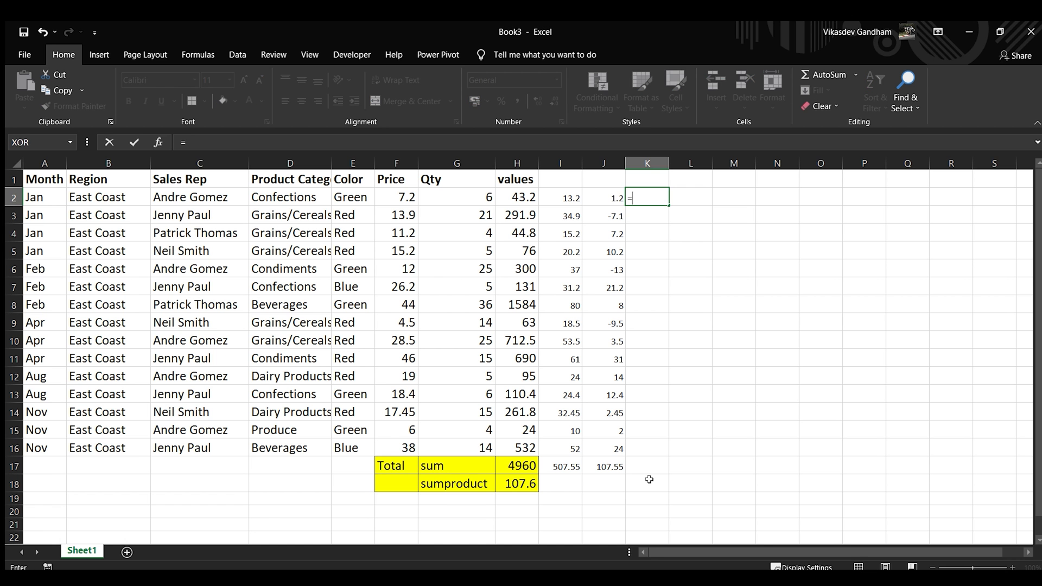
key("Left")
key("Left")
key("Left")
key("Left")
key("Left")
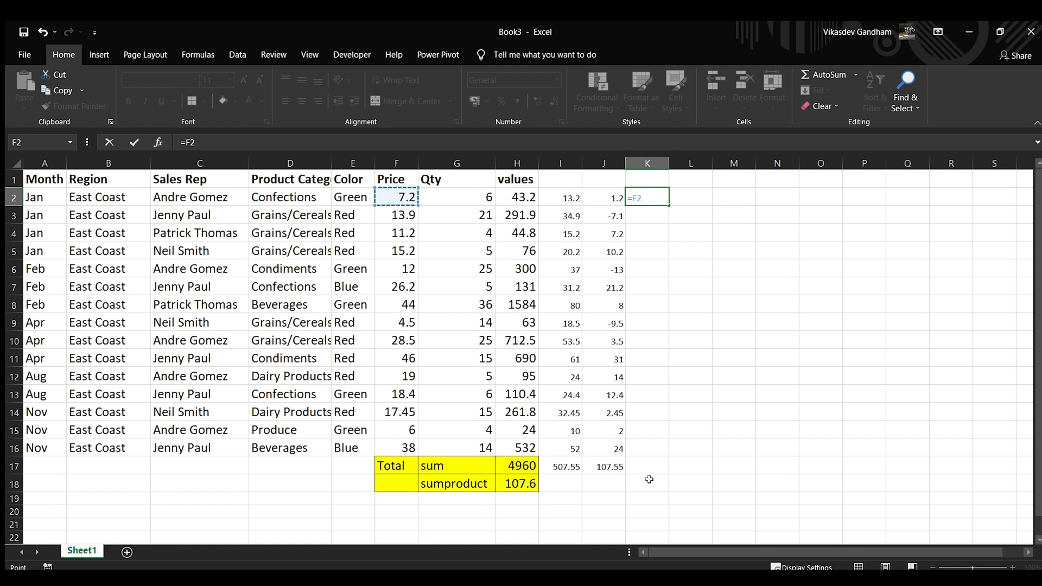
type("/")
key("Left")
key("Left")
key("Left")
key("Left")
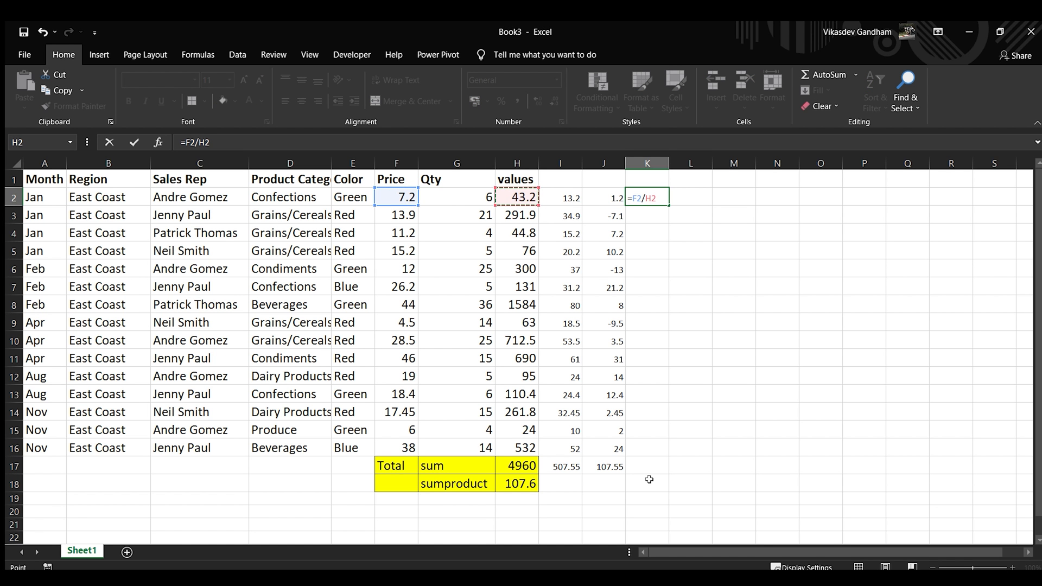
key("Return")
Fill the division formula from K2 down column K to K16.
key("Left")
key("ctrl+Down")
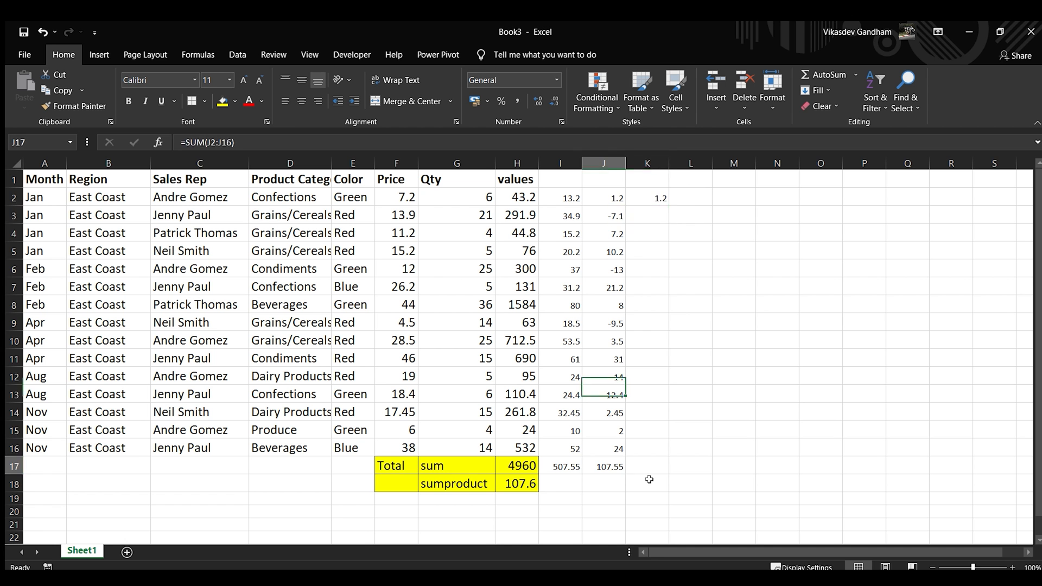
key("Right")
key("ctrl+shift+Up")
key("Up")
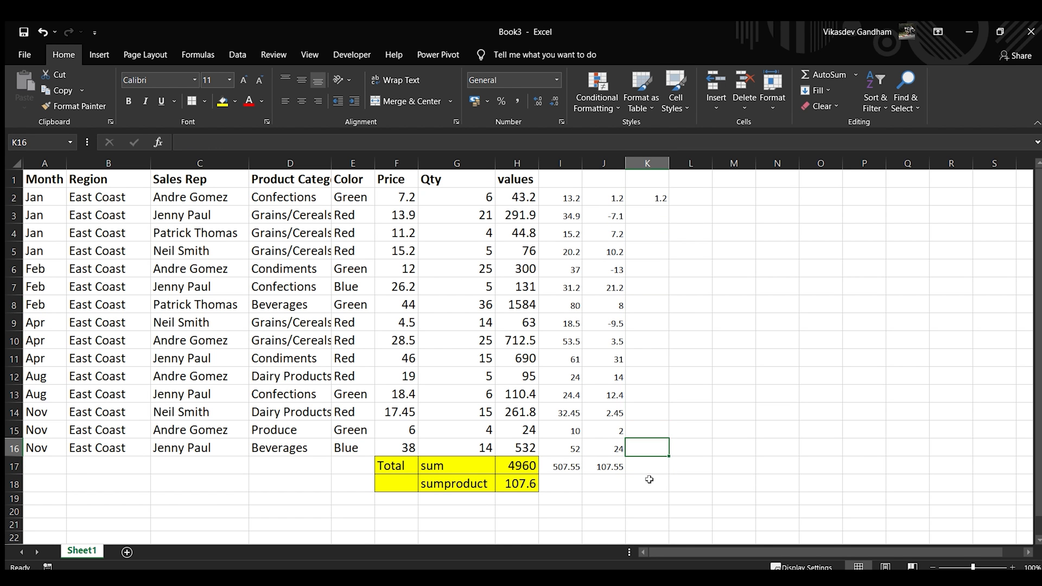
key("ctrl+shift+Up")
key("ctrl+d")
key("Down")
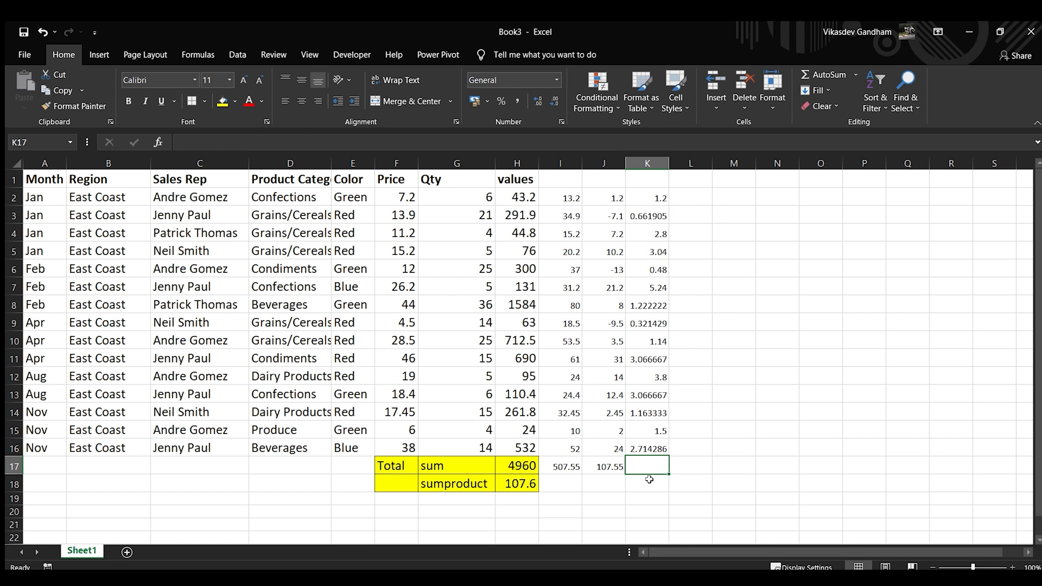
Total the price-divided-by-quantity results in K17 with a SUM over K2:K16.
type("=SUM(")
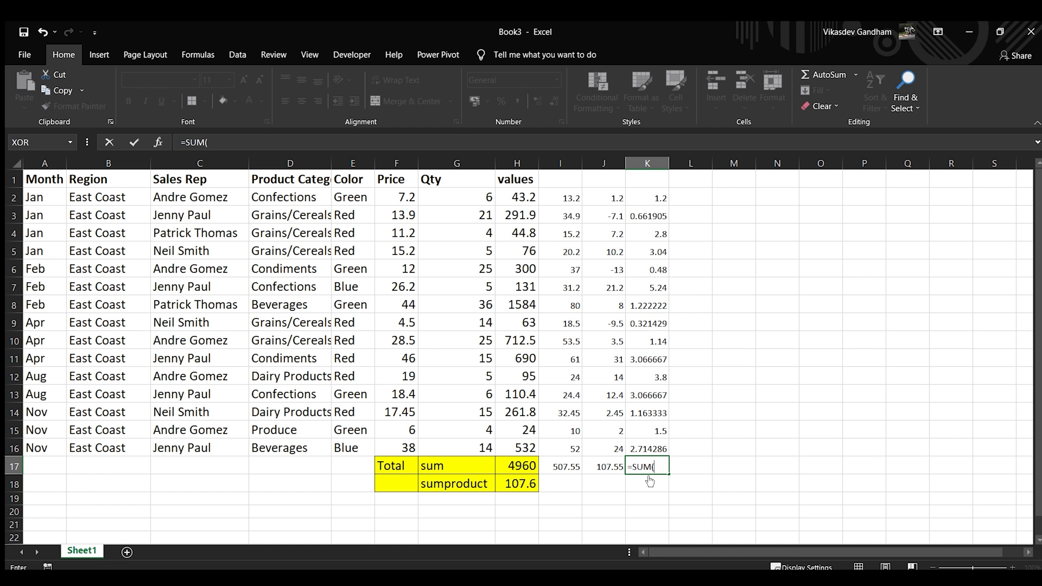
key("Up")
key("ctrl+shift+Up")
key("ctrl+Return")
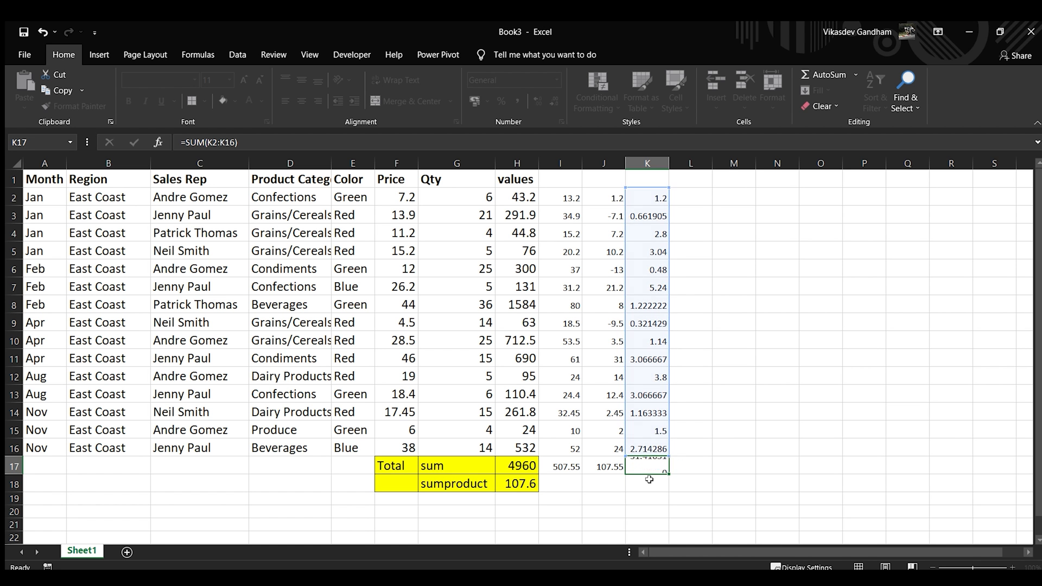
key("Return")
Replace the formula in H18 with a new SUMPRODUCT that starts with the Price range F2:F16.
key("Left")
key("Left")
key("Left")
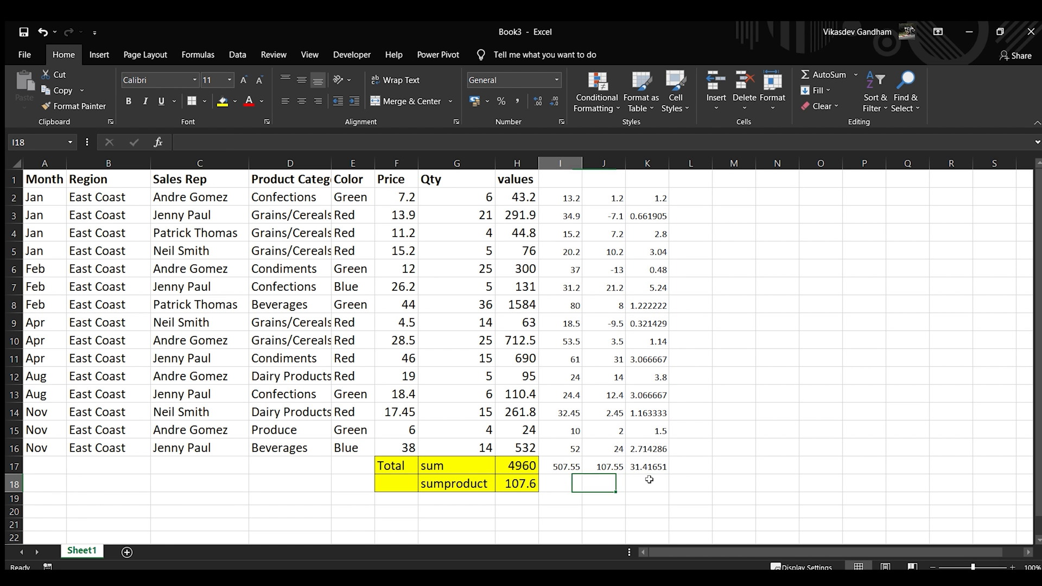
type("=sumprod")
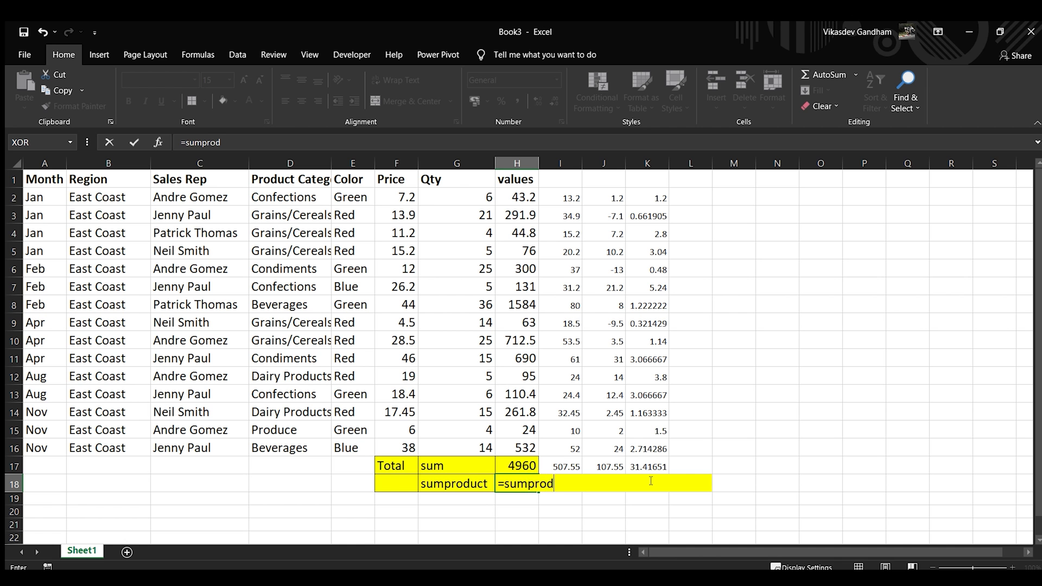
key("Tab")
key("Left")
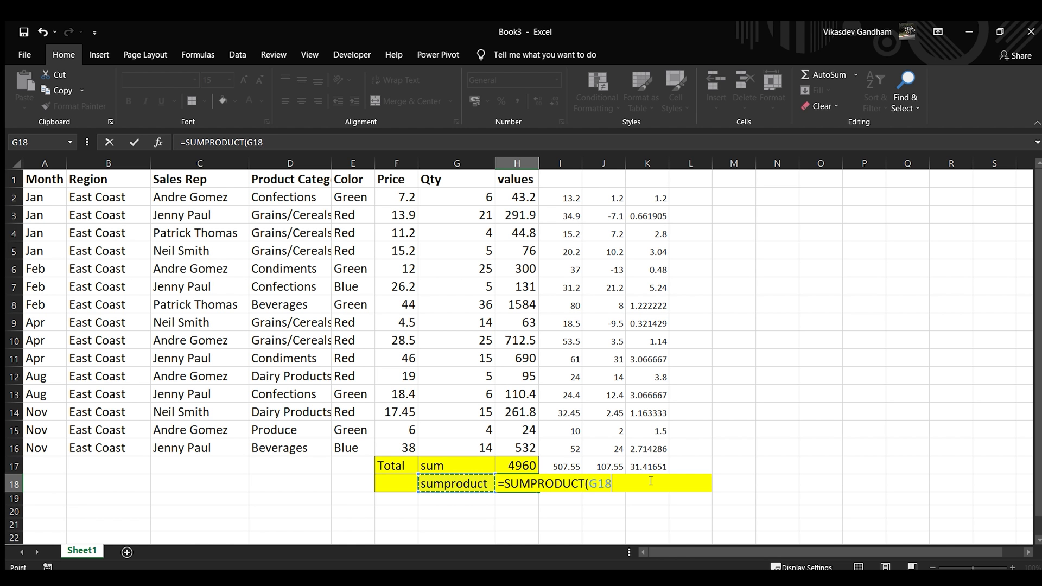
key("Up")
key("Up")
key("Left")
key("ctrl+shift+Up")
key("shift+Down")
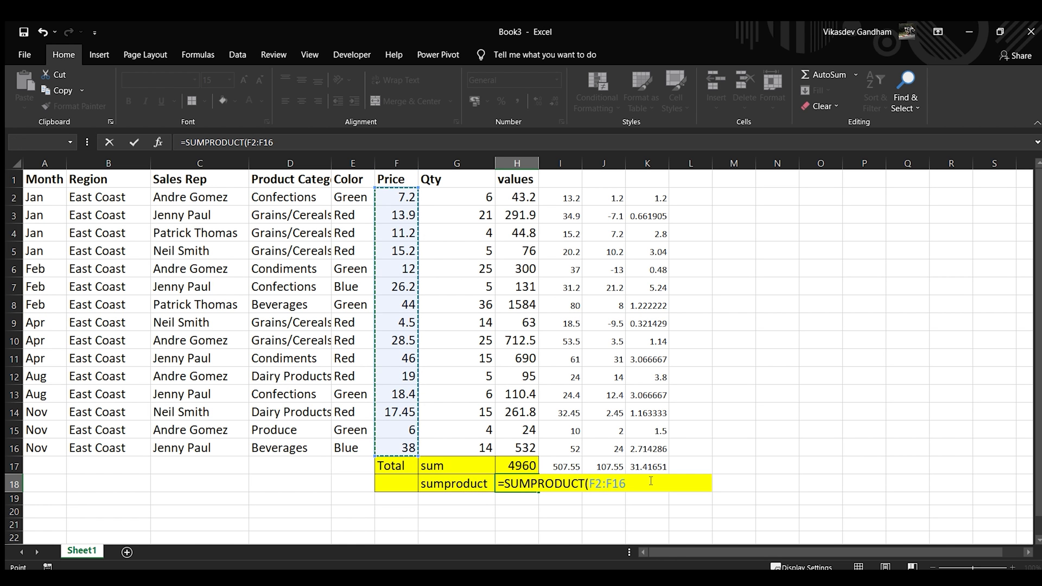
Divide by the Qty range G2:G16 inside the function to complete =SUMPRODUCT(F2:F16/G2:G16) in H18.
type("/")
key("Left")
key("Up")
key("Up")
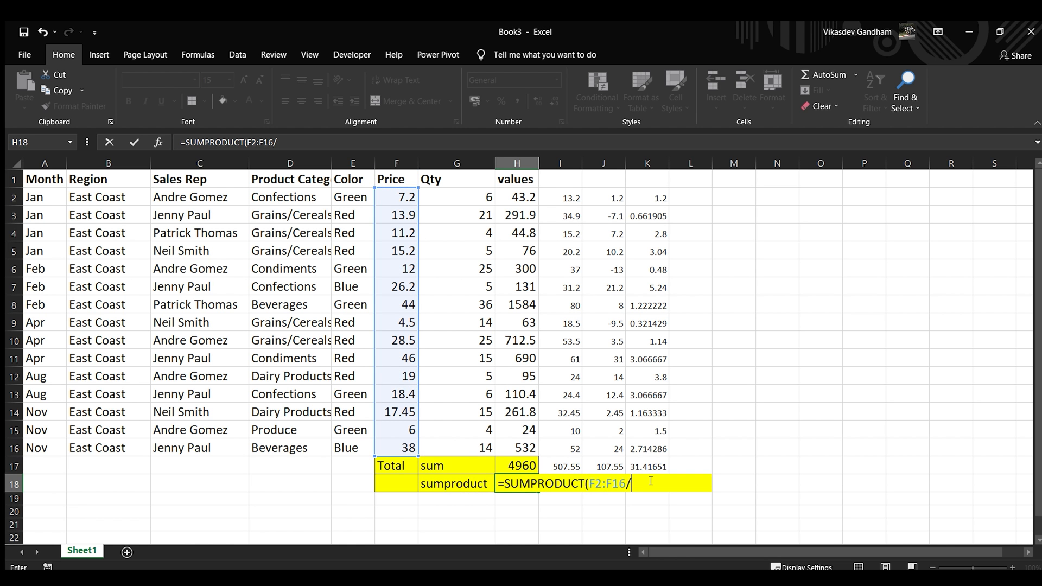
key("ctrl+shift+Up")
key("shift+Down")
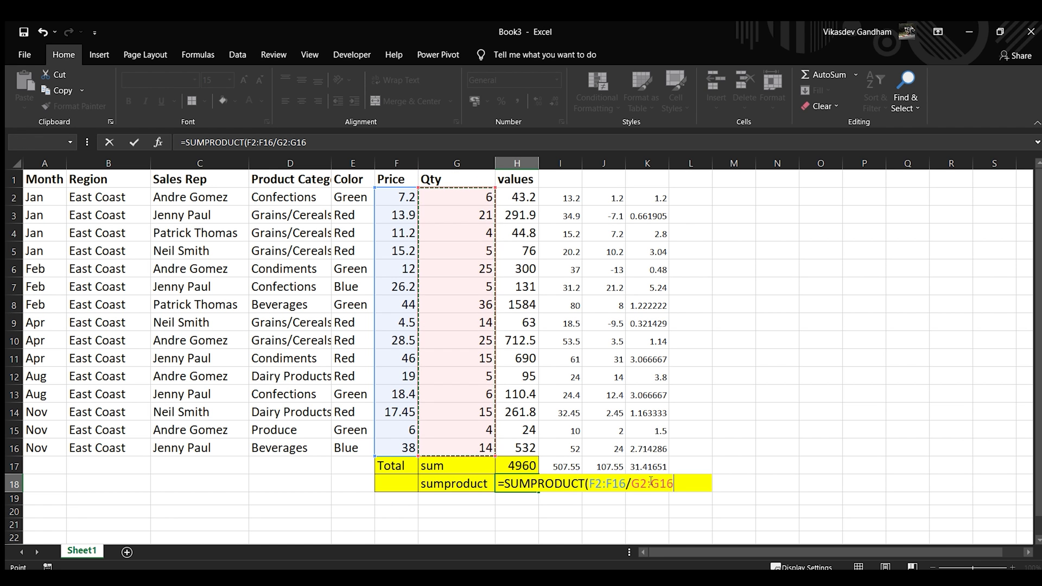
type(")")
key("Return")
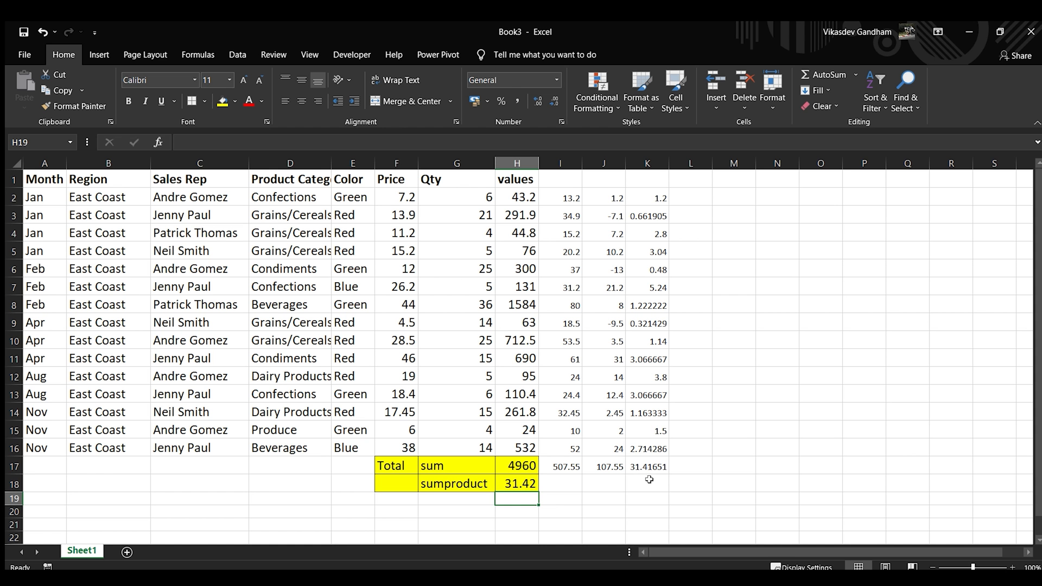
key("Up")
key("Up")
key("Up")
key("Up")
key("Up")
key("Up")
key("Up")
key("Up")
key("Up")
key("Up")
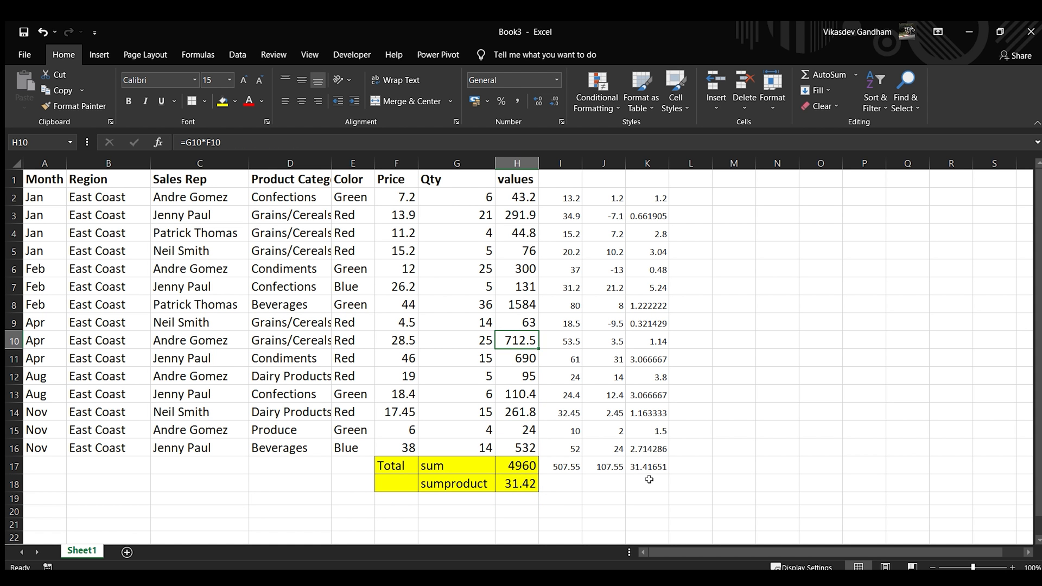
key("Right")
key("Right")
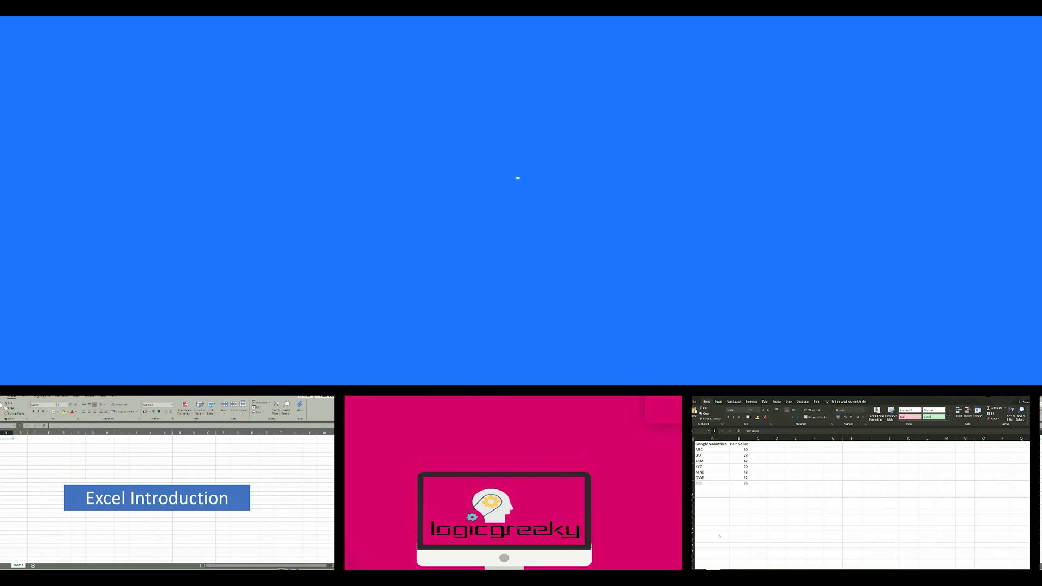